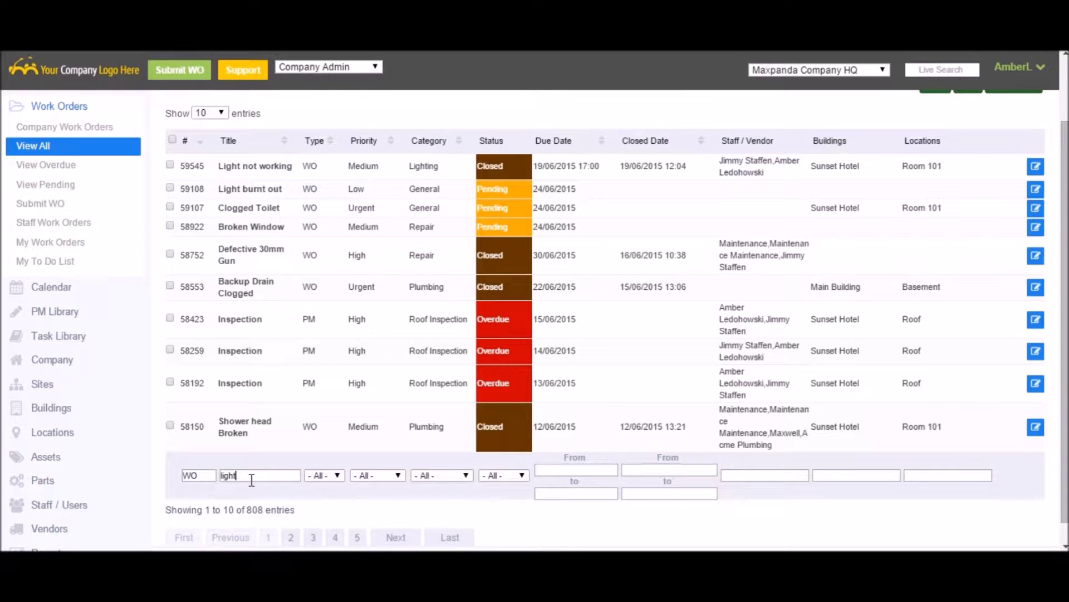
# Clear the Title filter, try the Urgent priority filter (63 entries), then reset Priority to All
pyautogui.moveTo(252, 480); pyautogui.dragTo(221, 481)
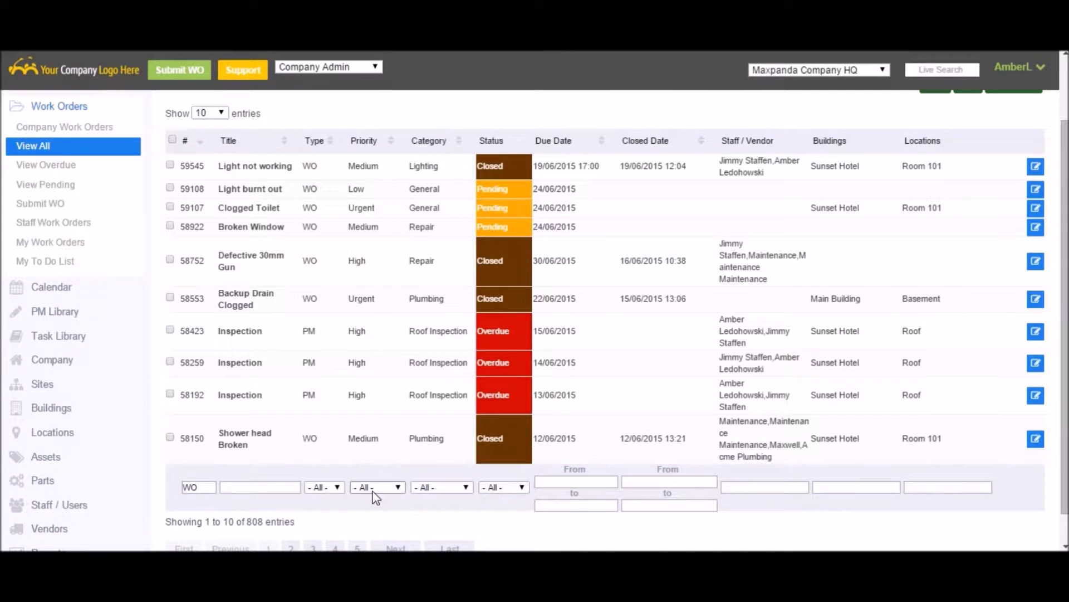
pyautogui.click(371, 488)
pyautogui.click(382, 417)
pyautogui.click(377, 454)
pyautogui.click(393, 333)
# Filter by the Cleaning category (183 entries), then reset Category to All to show 808 entries
pyautogui.click(433, 503)
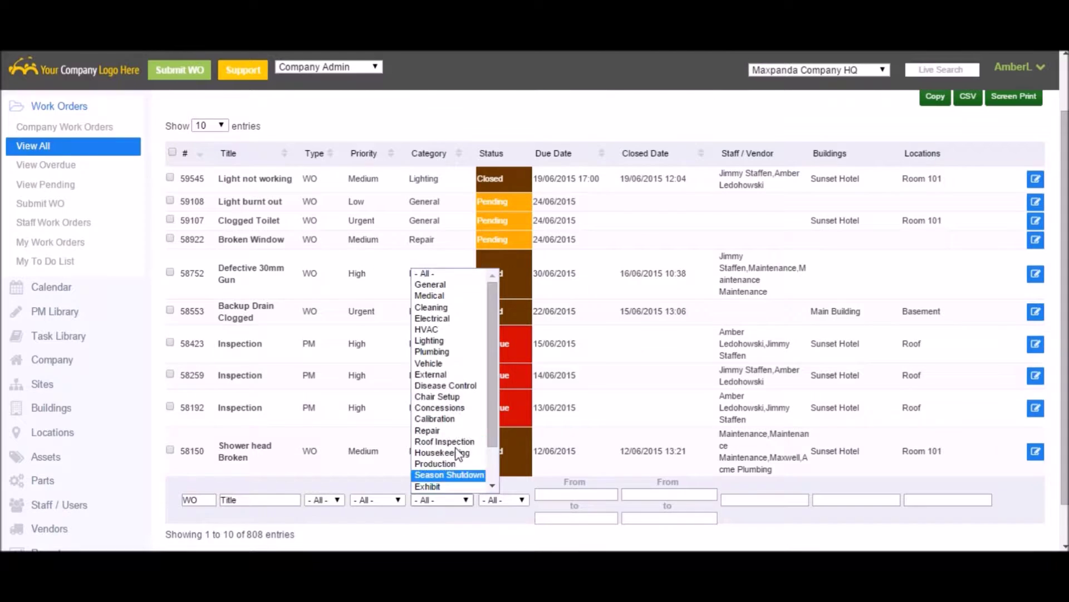
pyautogui.click(444, 310)
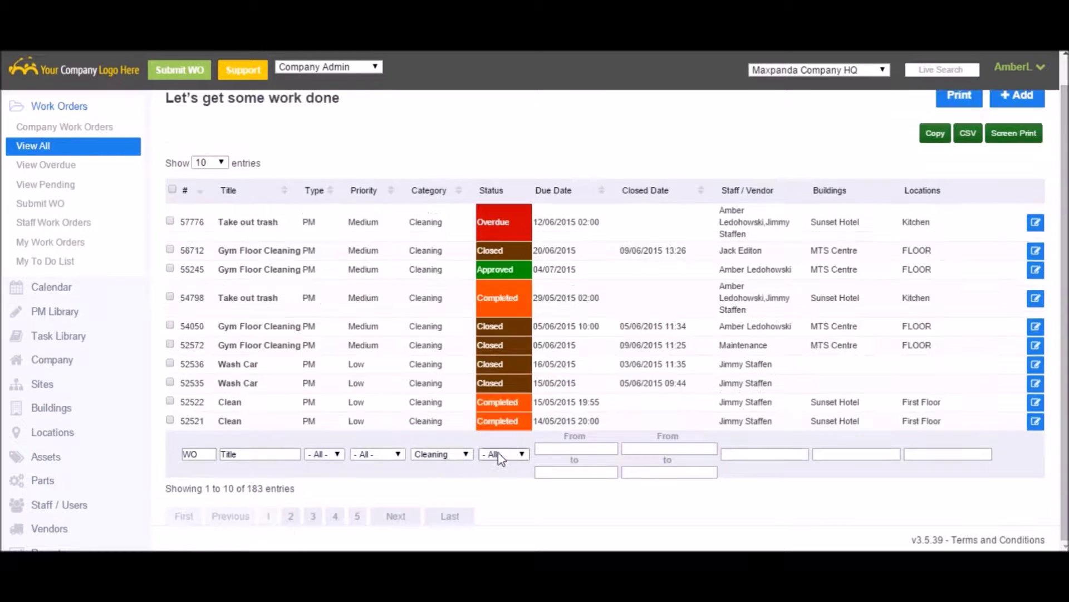
pyautogui.click(442, 455)
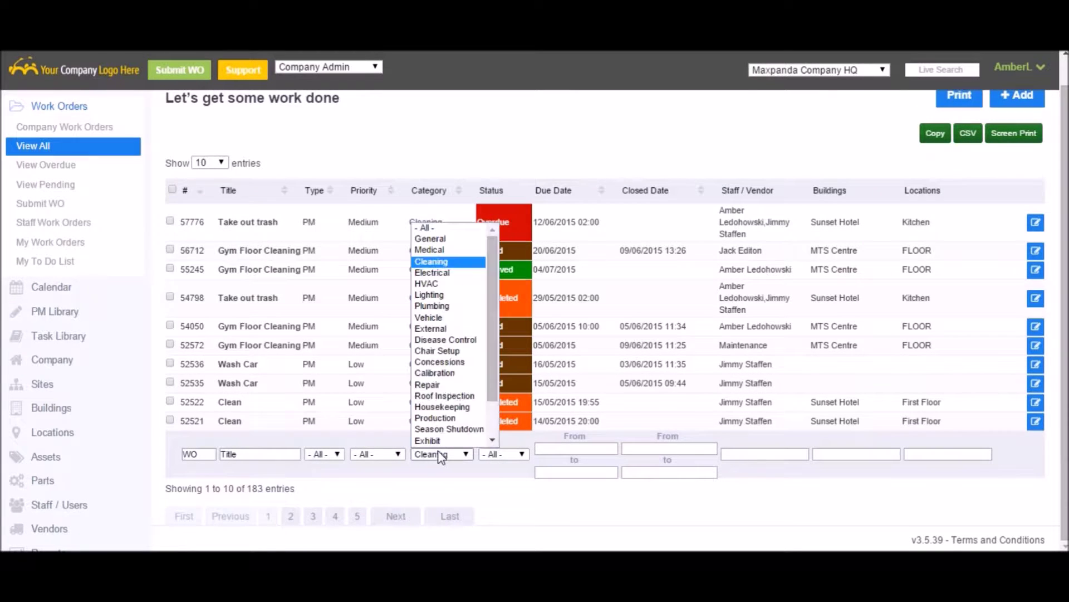
pyautogui.click(428, 229)
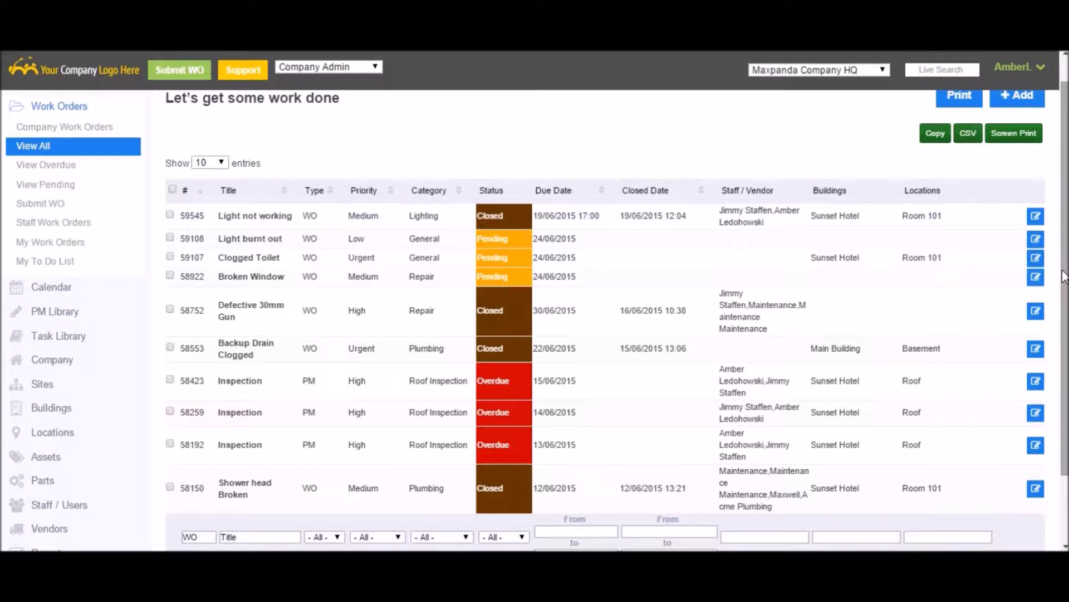
pyautogui.moveTo(1065, 277); pyautogui.dragTo(1067, 315)
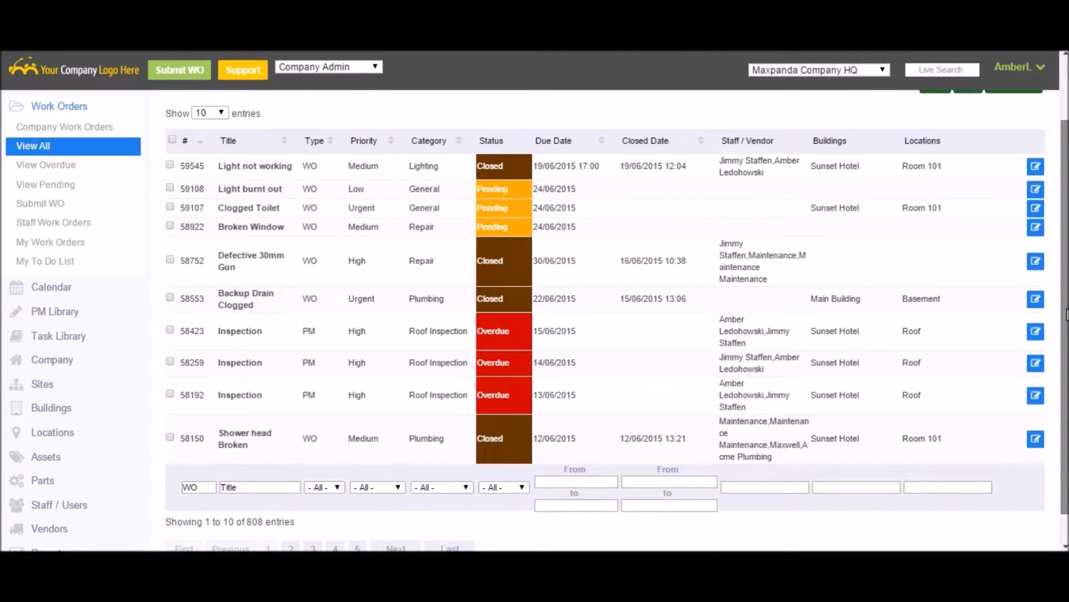
# Tick the Light not working and Clogged Toilet work orders in the list
pyautogui.scroll(3, 825, 214)
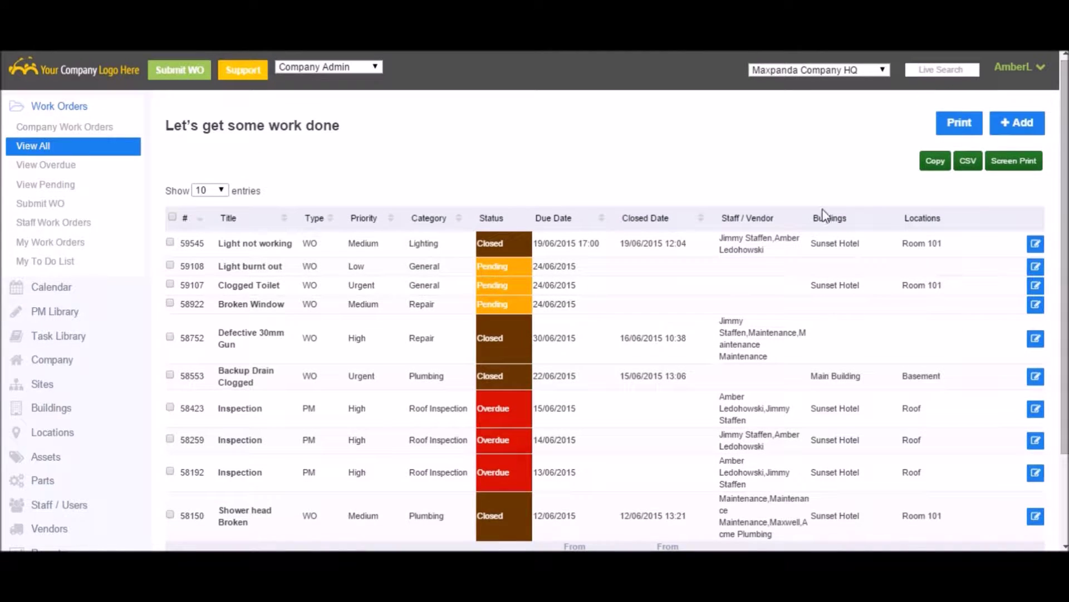
pyautogui.click(170, 243)
pyautogui.click(170, 284)
# Browse the Support Center help site, including its search
pyautogui.click(243, 69)
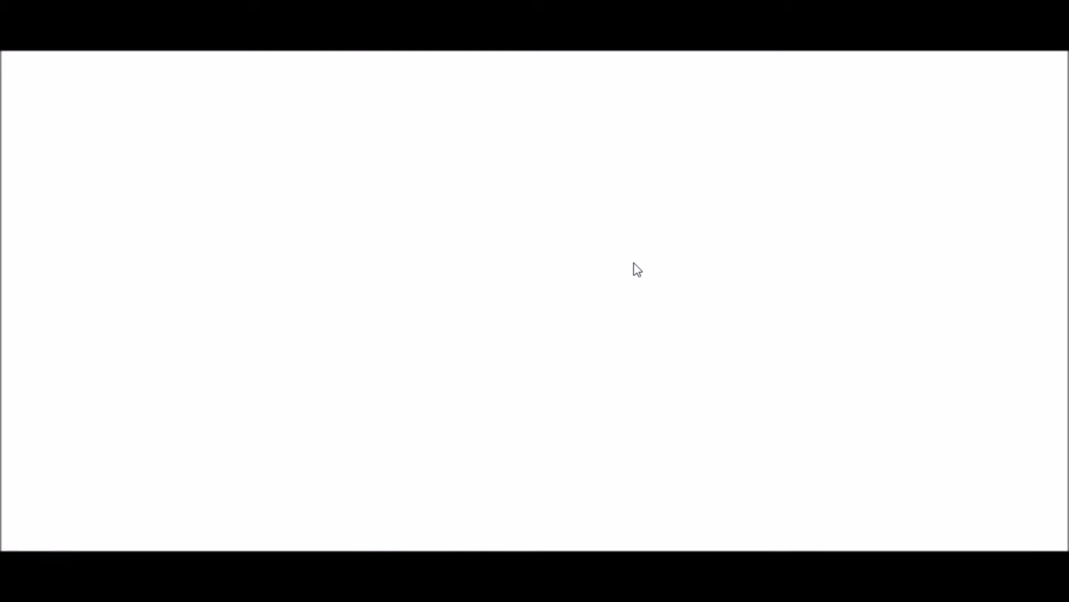
pyautogui.click(394, 295)
pyautogui.scroll(-3, 394, 296)
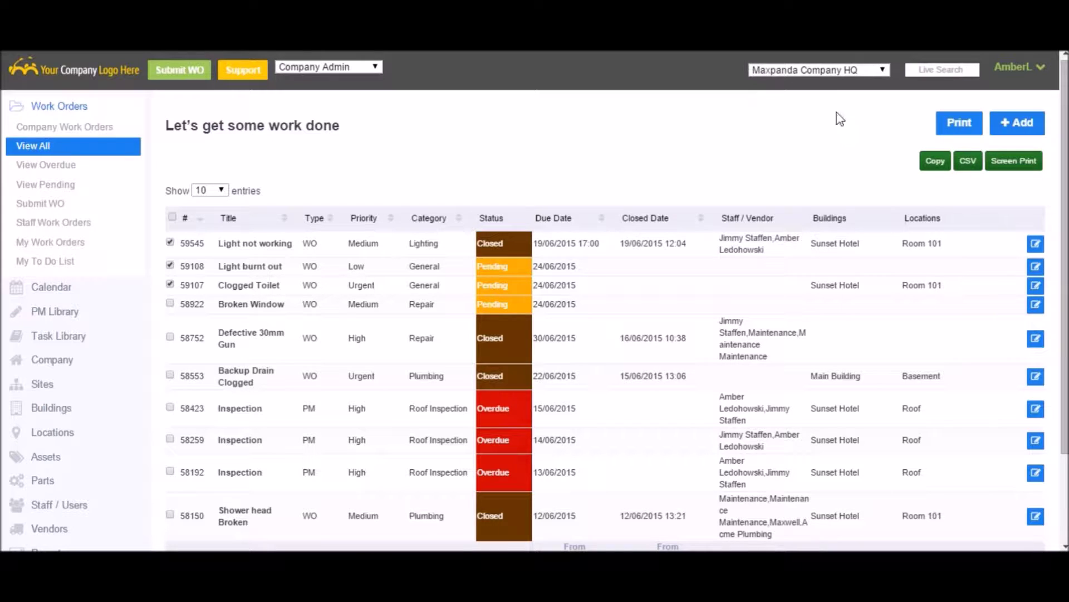
# Switch the site to New York, then IT Department, and show Company Work Orders
pyautogui.click(869, 69)
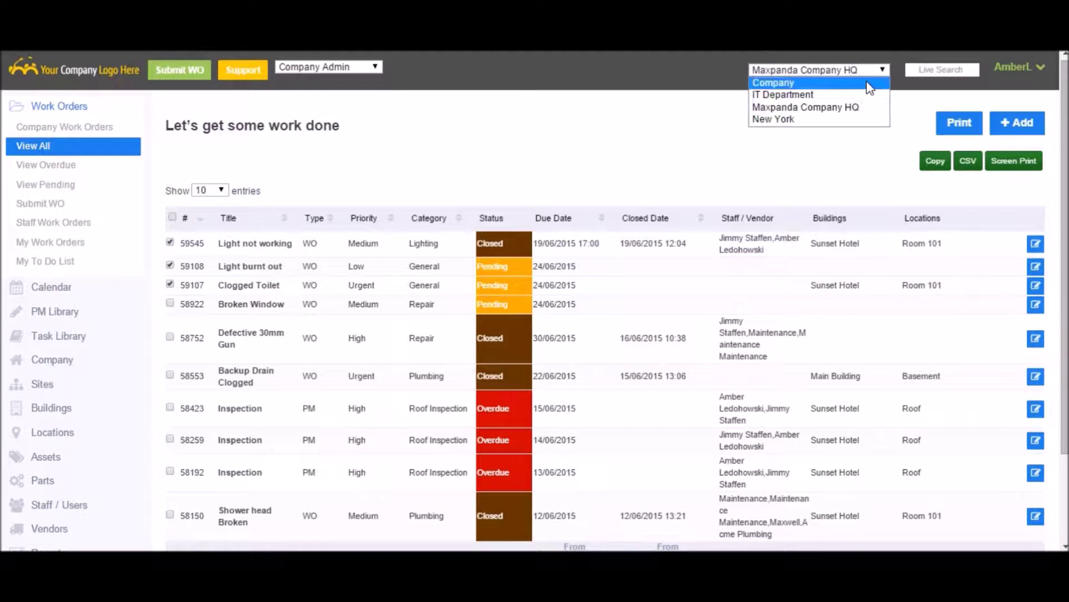
pyautogui.click(859, 122)
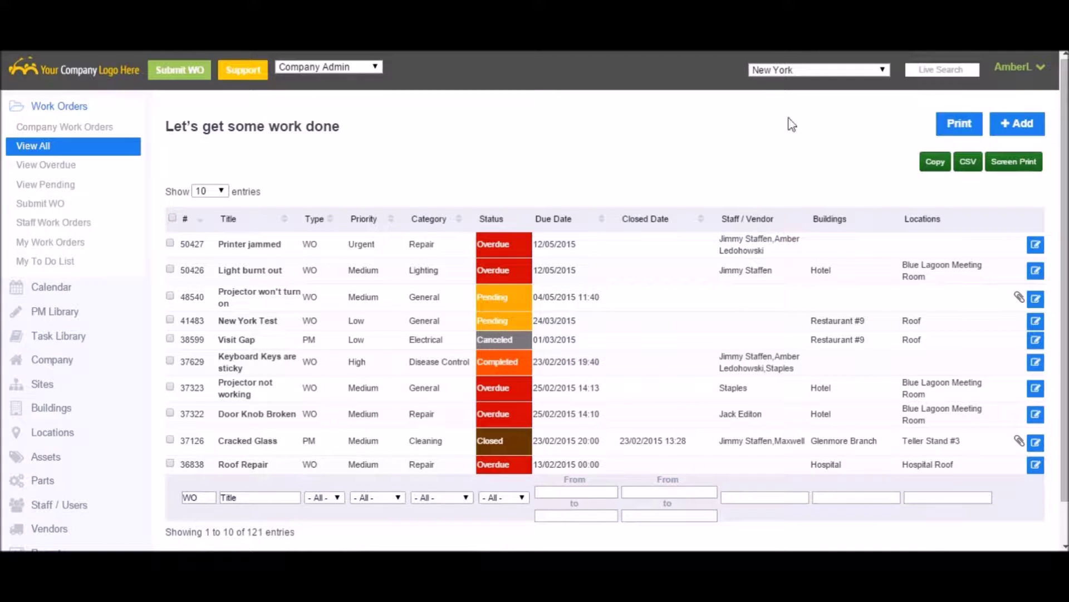
pyautogui.click(771, 69)
pyautogui.click(777, 89)
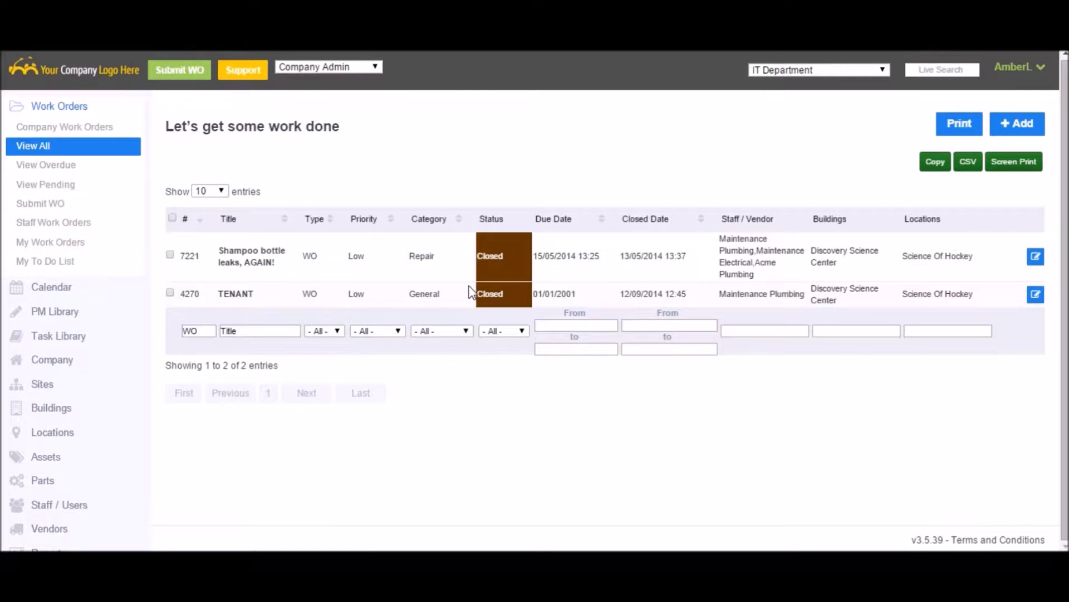
pyautogui.click(47, 127)
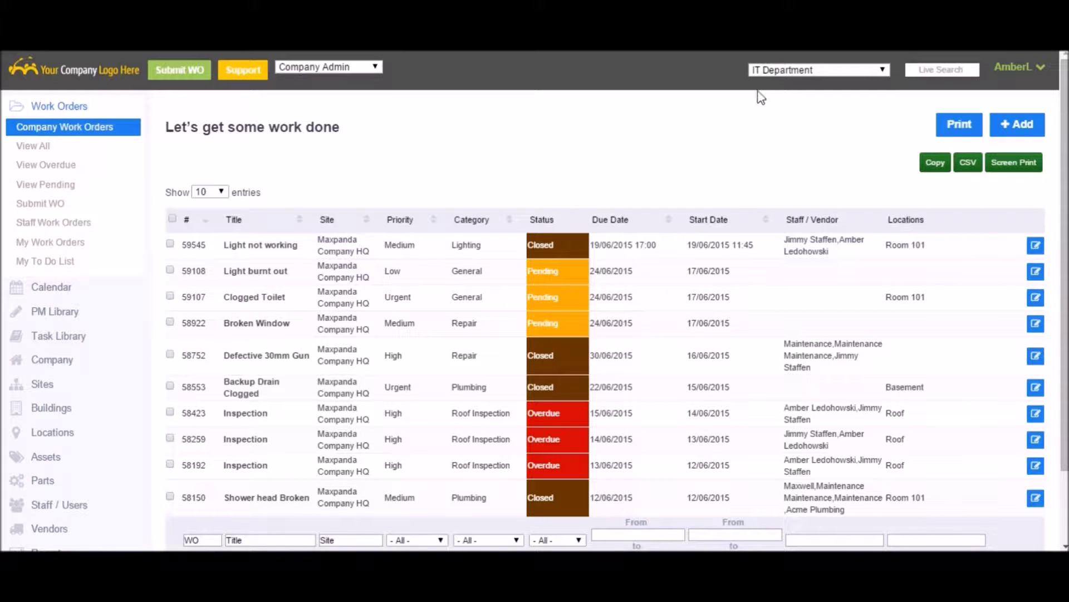
# Switch back to Maxpanda Company HQ and view Overdue, Pending, then the Staff Work Orders filter
pyautogui.click(782, 70)
pyautogui.click(784, 103)
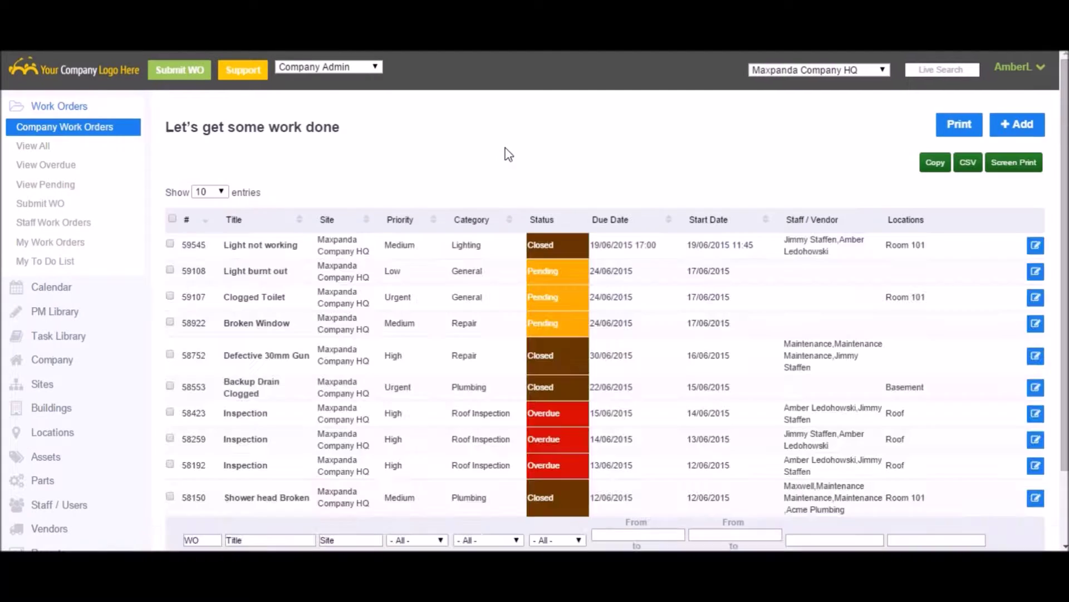
pyautogui.click(59, 167)
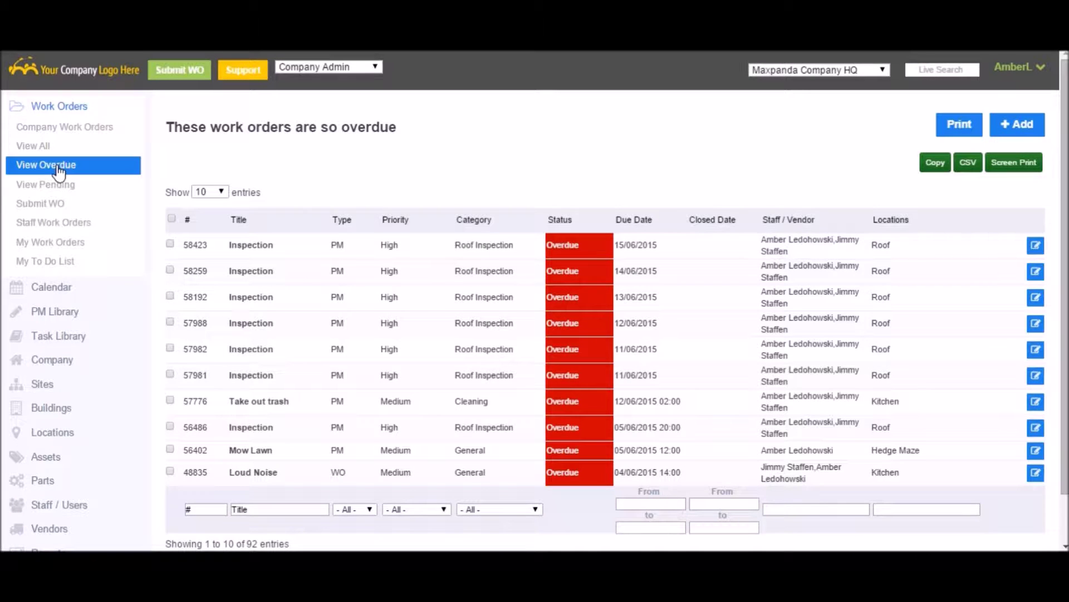
pyautogui.click(60, 190)
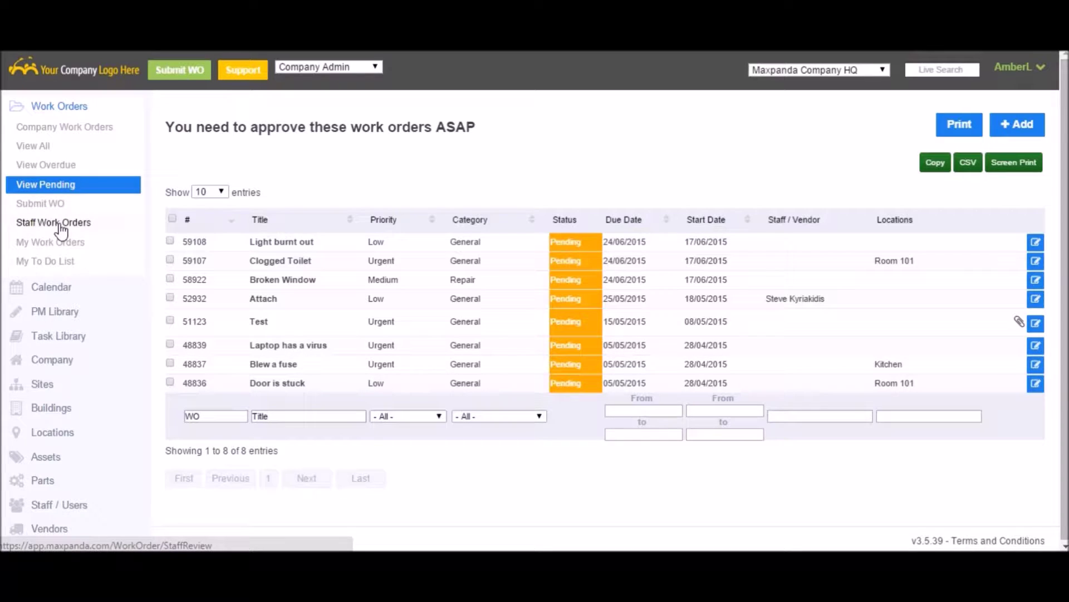
pyautogui.click(61, 224)
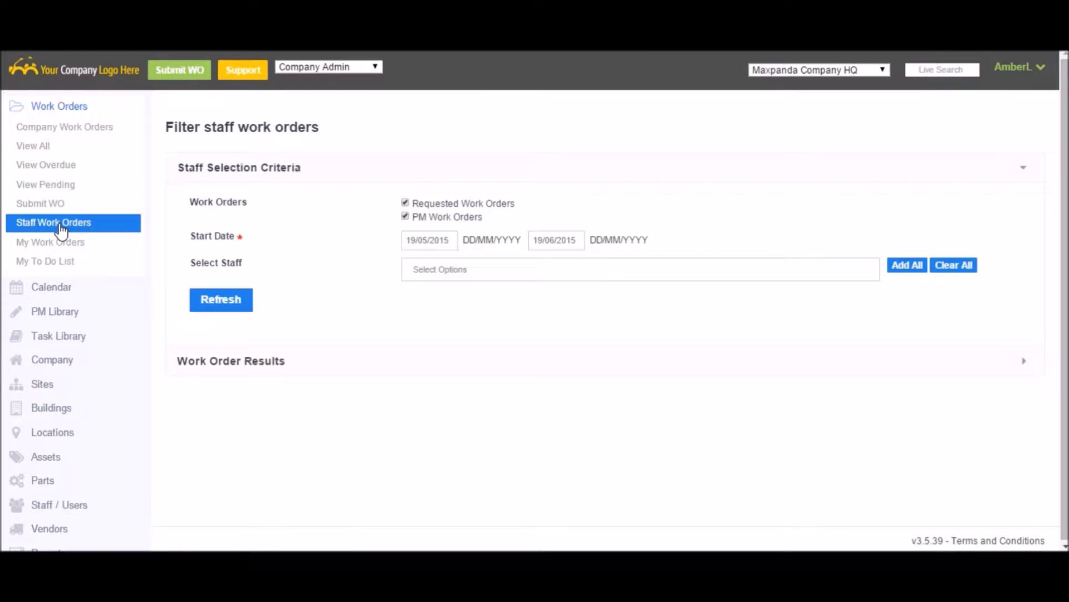
# View My Work Orders and My To Do List, then the June 2015 work order Calendar
pyautogui.click(60, 245)
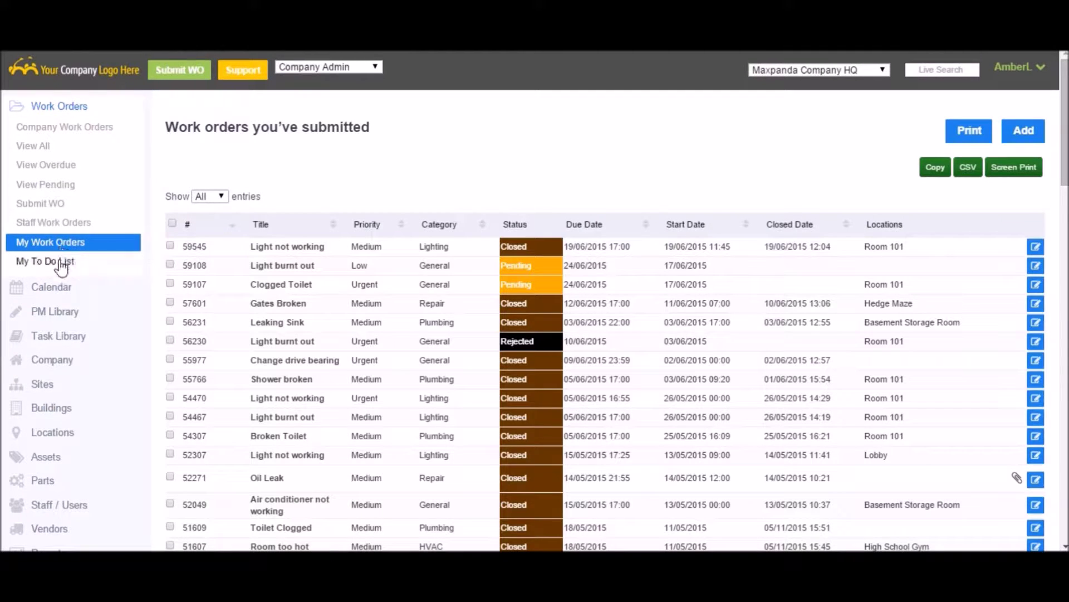
pyautogui.click(59, 260)
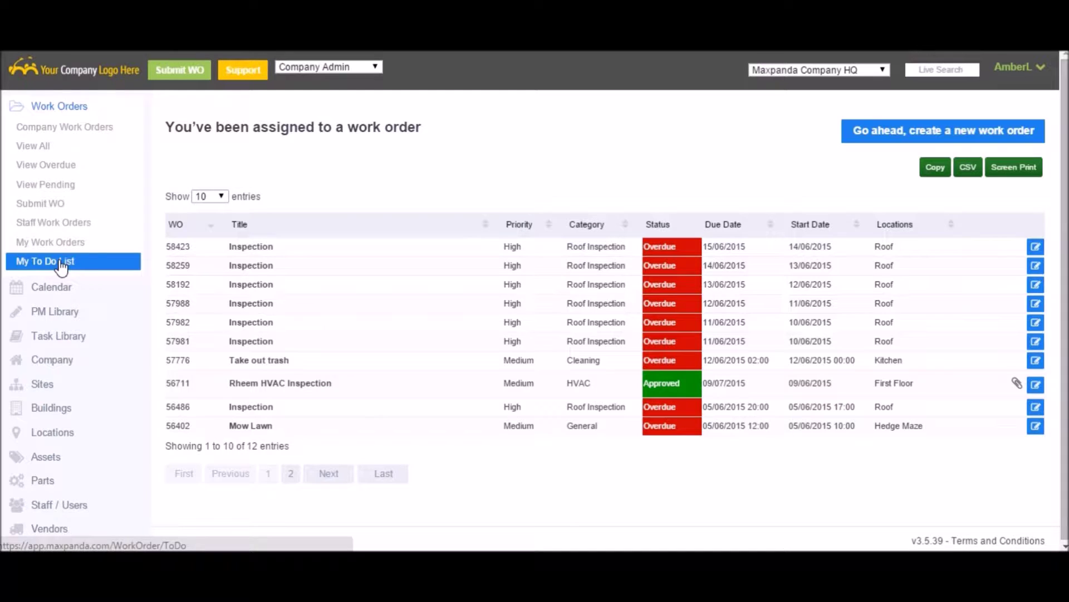
pyautogui.click(88, 288)
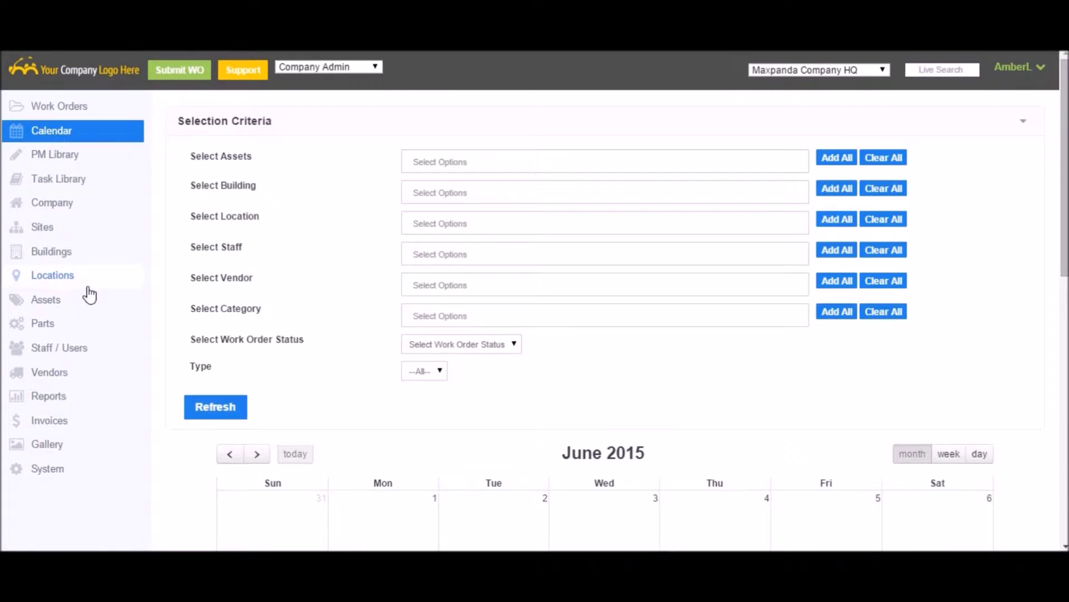
# Scroll through the June 2015 calendar month view to review the scheduled work orders
pyautogui.scroll(-1, 970, 296)
pyautogui.scroll(-6, 970, 297)
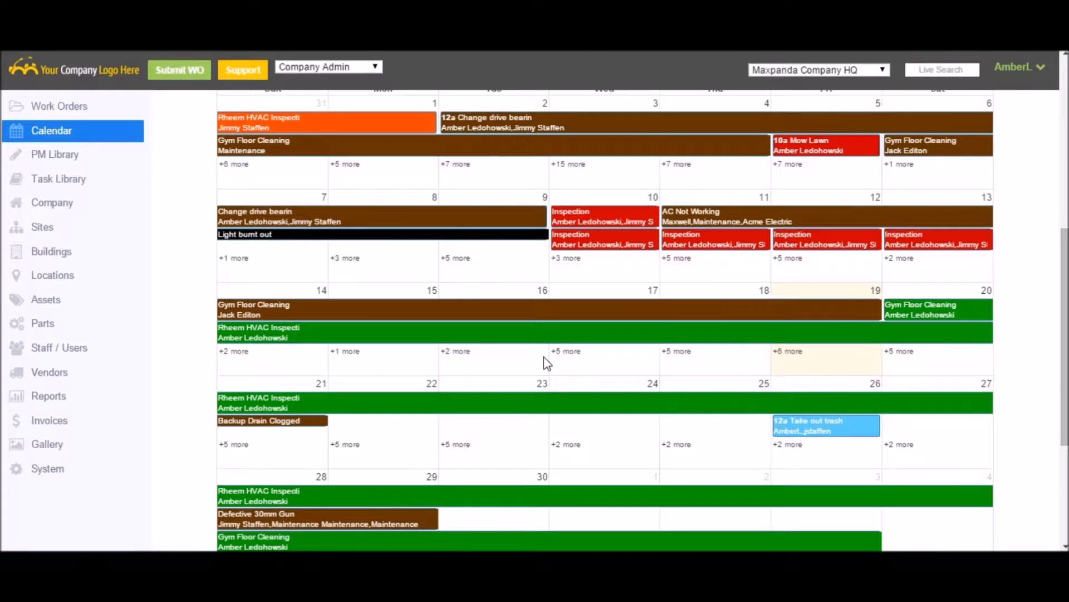
pyautogui.scroll(1, 544, 356)
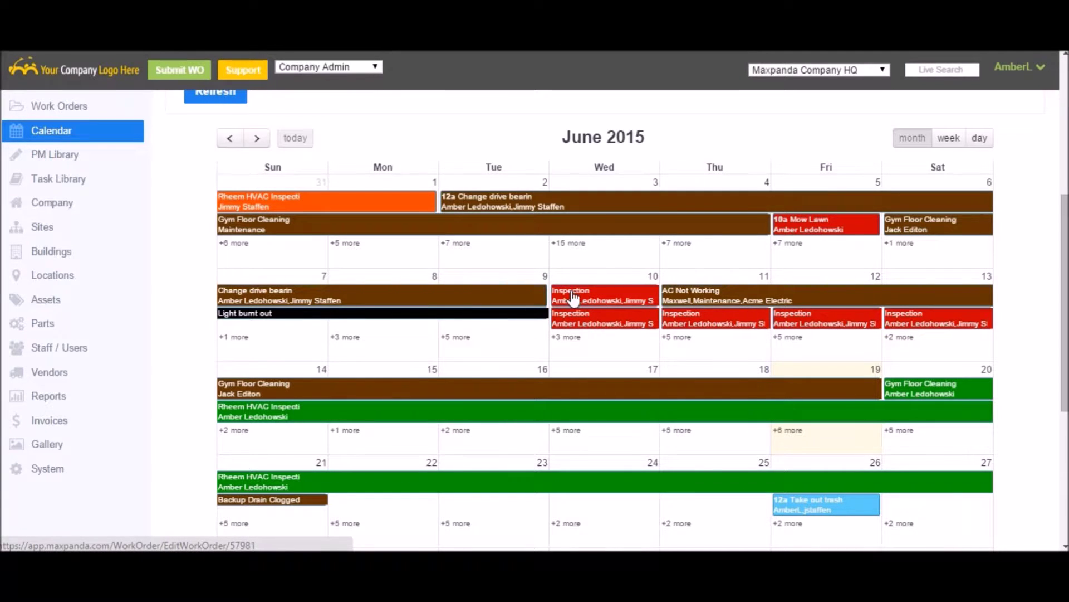
pyautogui.scroll(-5, 557, 334)
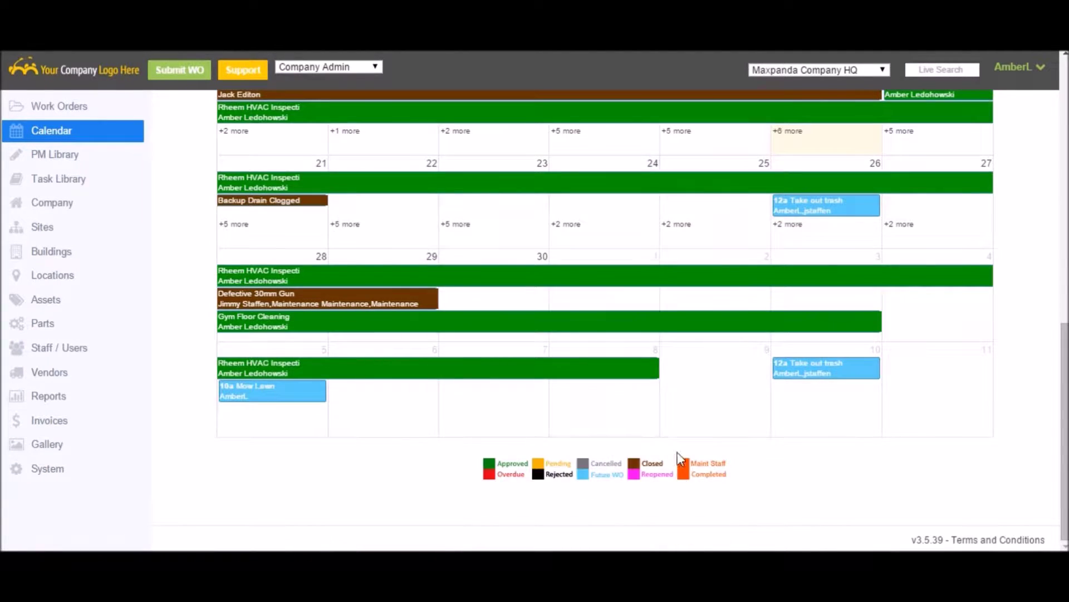
pyautogui.scroll(5, 601, 339)
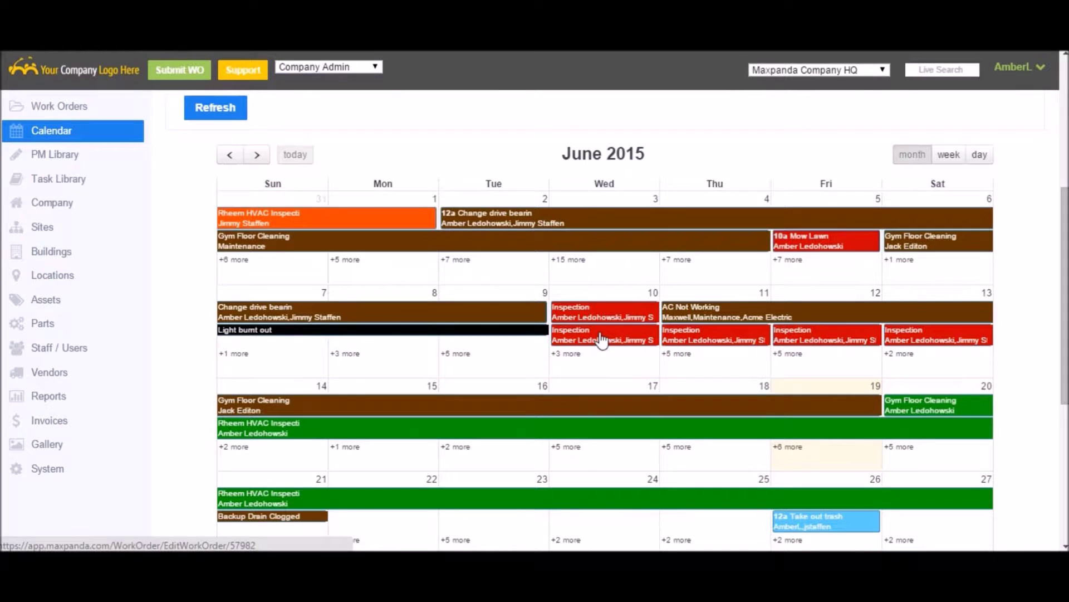
pyautogui.scroll(-1, 601, 339)
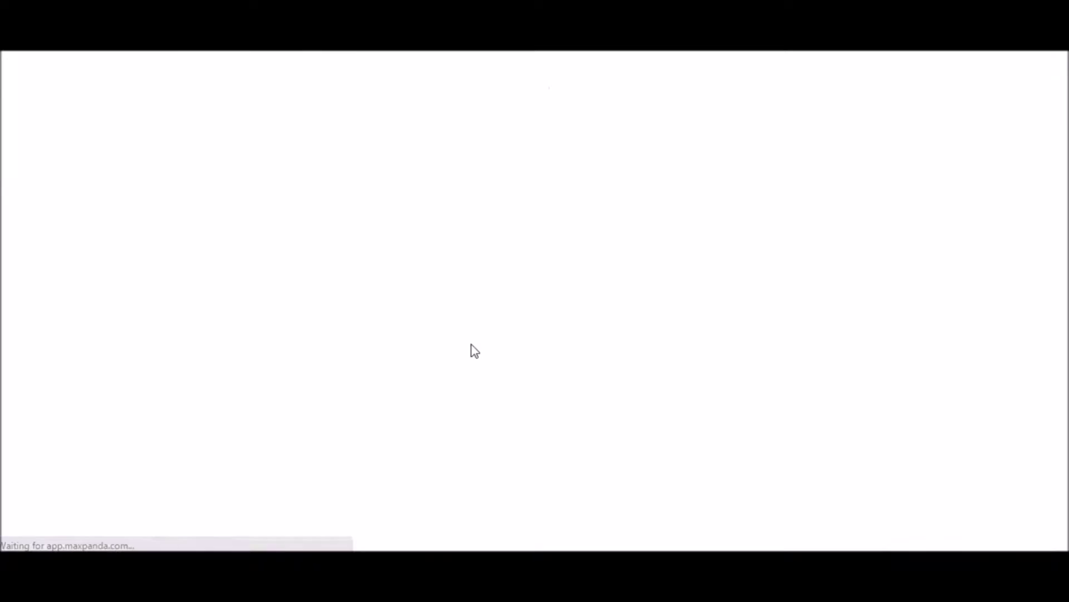
pyautogui.scroll(-10, 473, 348)
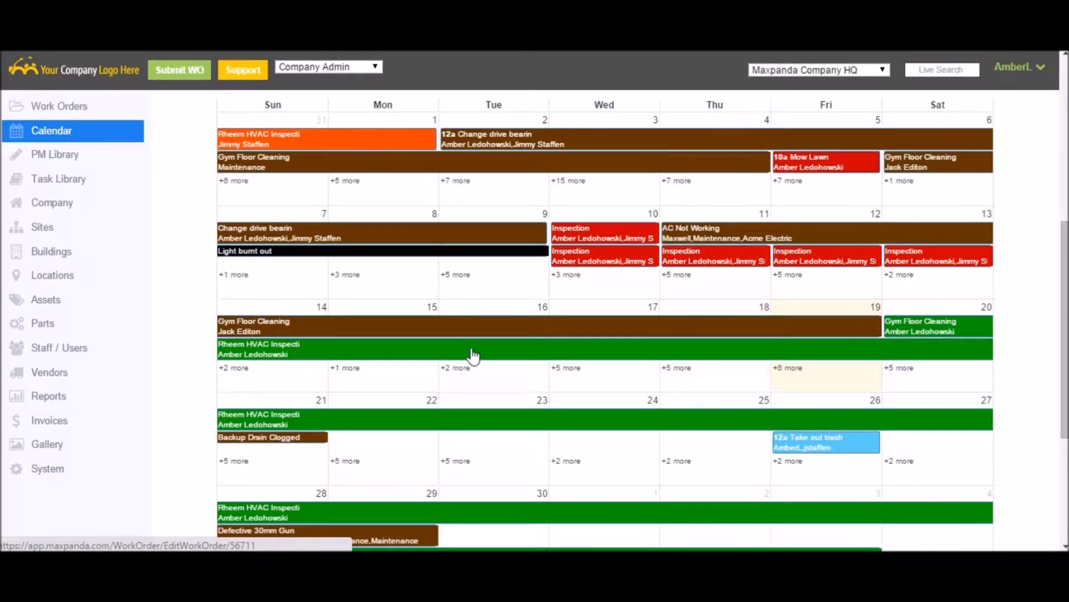
# Move the Wed 10 Inspection work order to Thursday 25 June and confirm the schedule change
pyautogui.moveTo(604, 262); pyautogui.dragTo(709, 476)
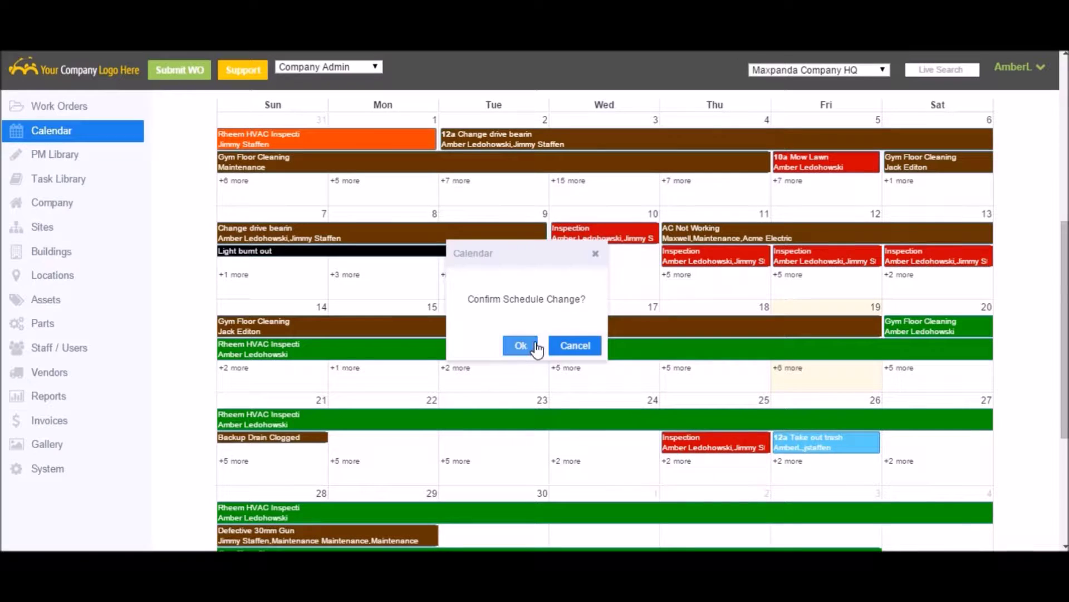
pyautogui.click(520, 345)
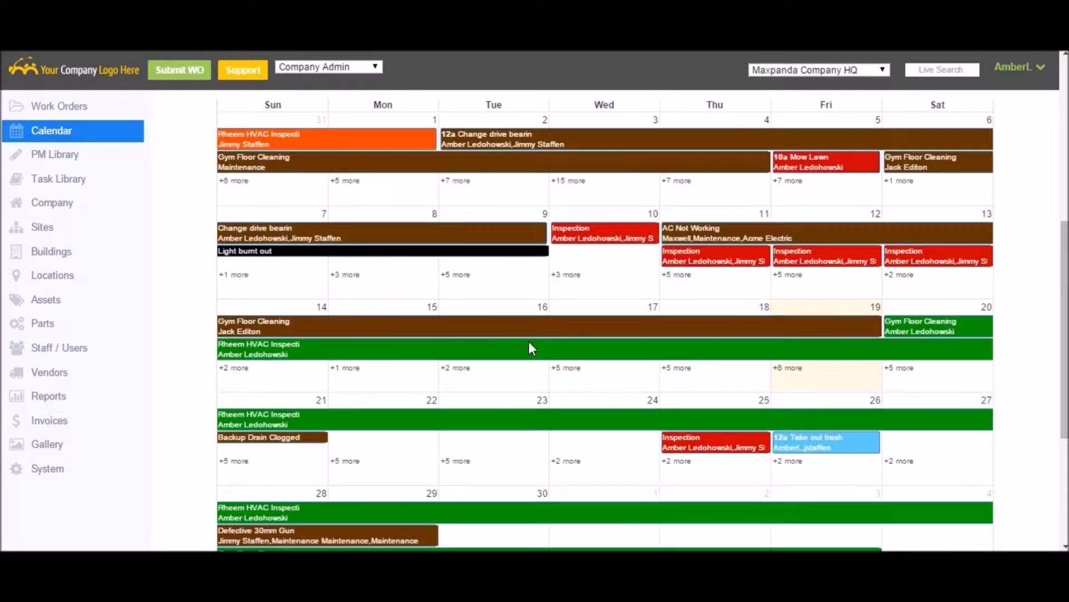
pyautogui.scroll(3, 740, 417)
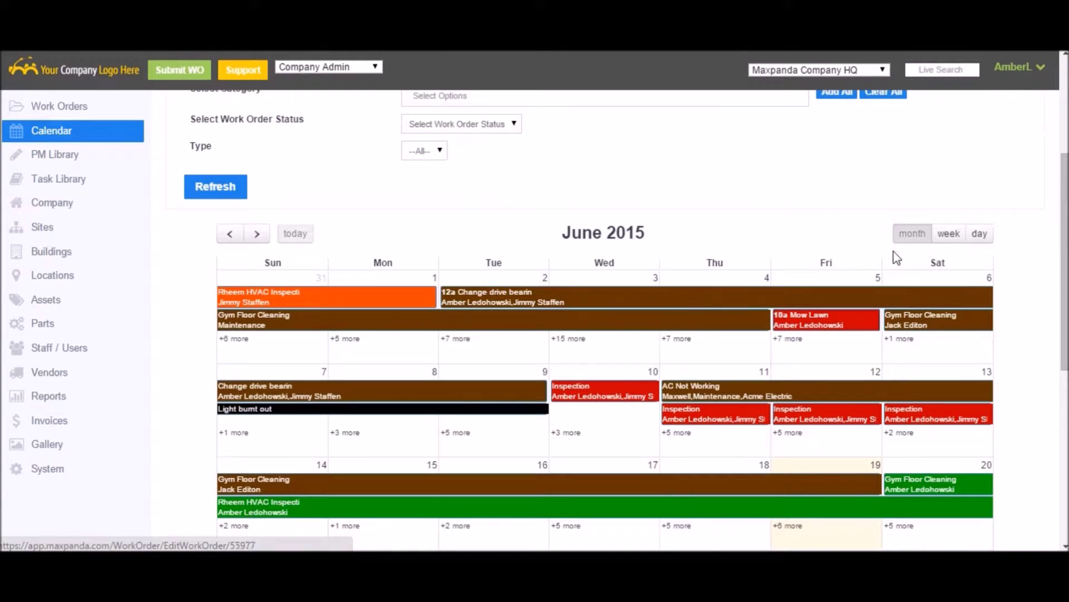
pyautogui.click(952, 238)
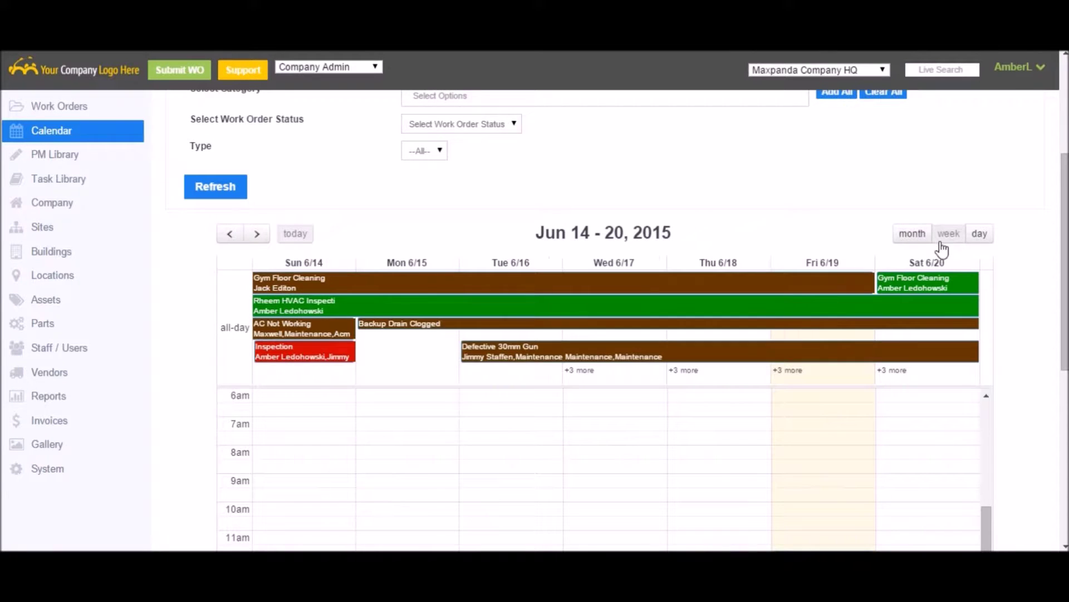
pyautogui.scroll(-1, 785, 296)
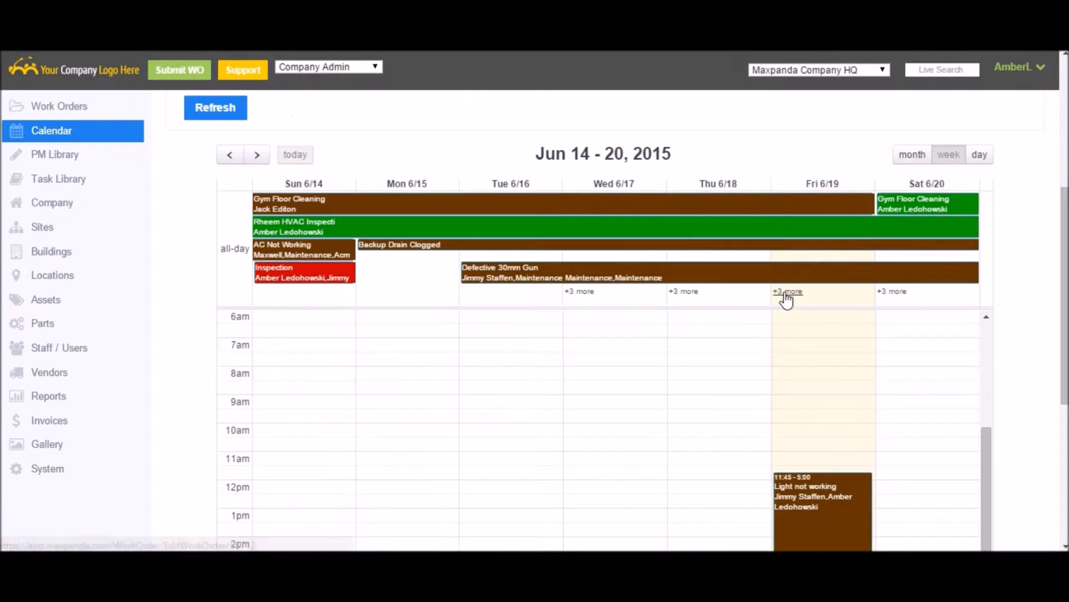
pyautogui.click(980, 154)
pyautogui.scroll(-3, 567, 334)
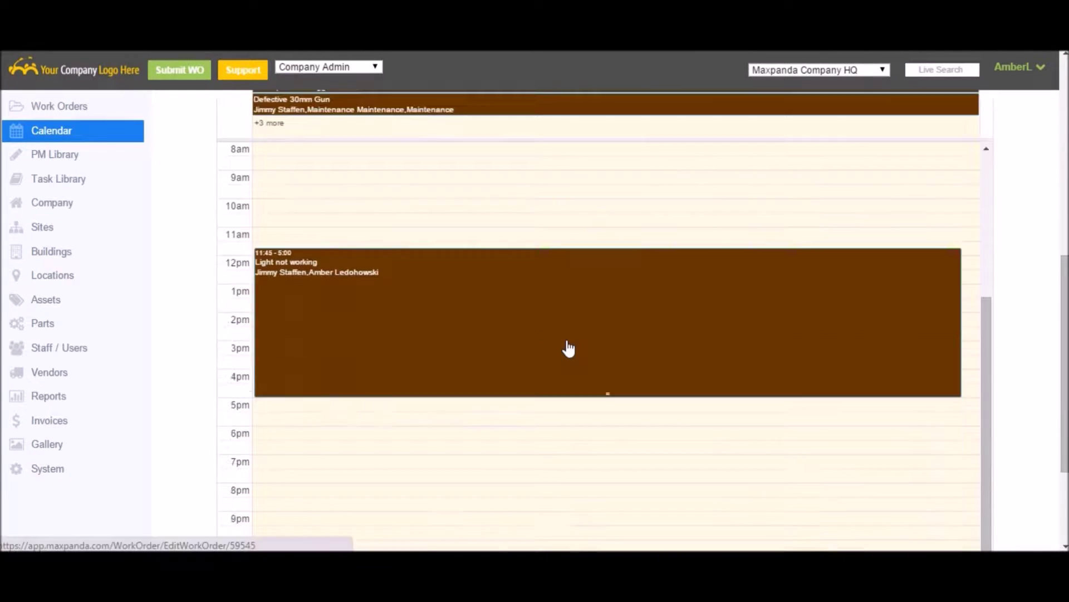
pyautogui.scroll(10, 569, 348)
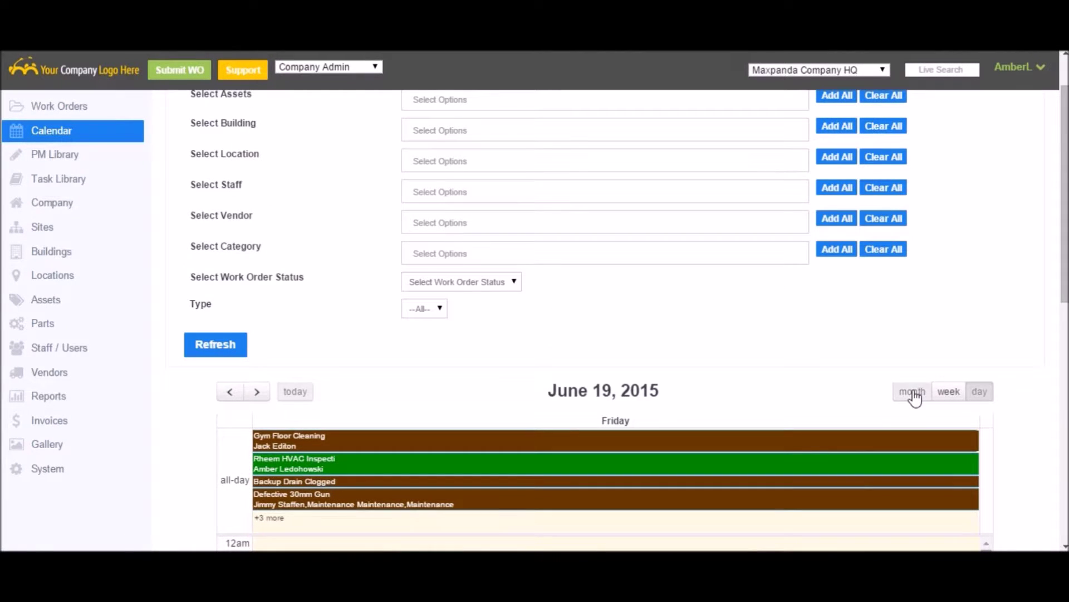
pyautogui.click(912, 391)
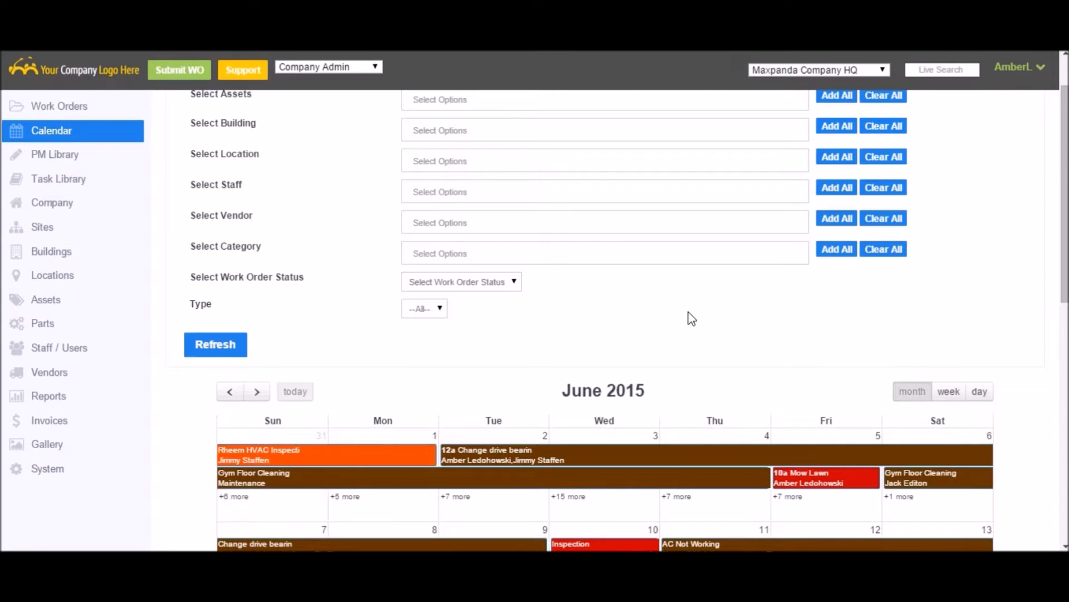
pyautogui.scroll(-3, 690, 317)
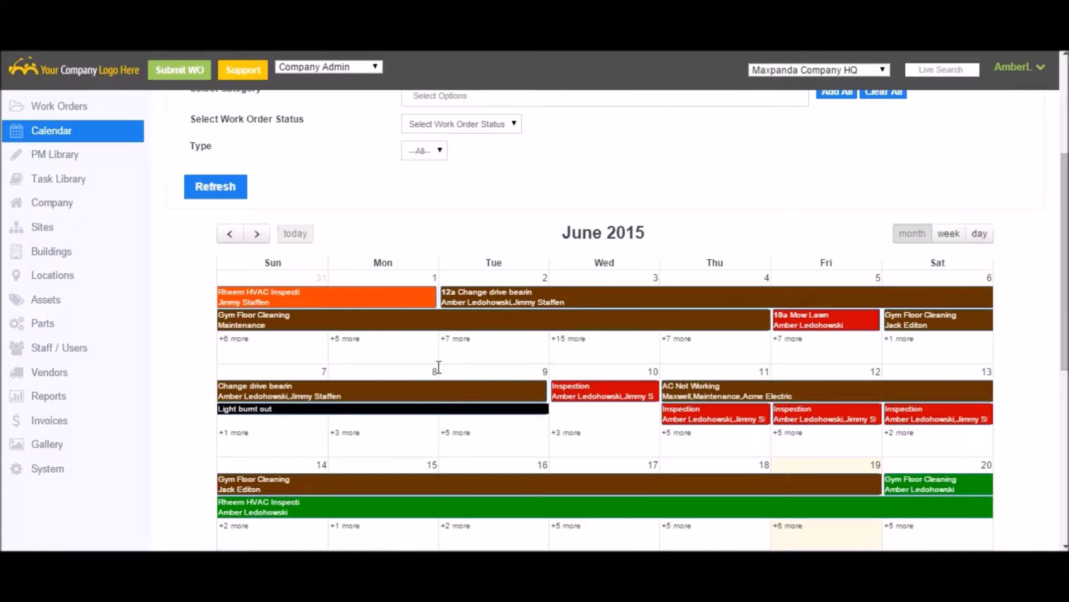
pyautogui.scroll(4, 456, 352)
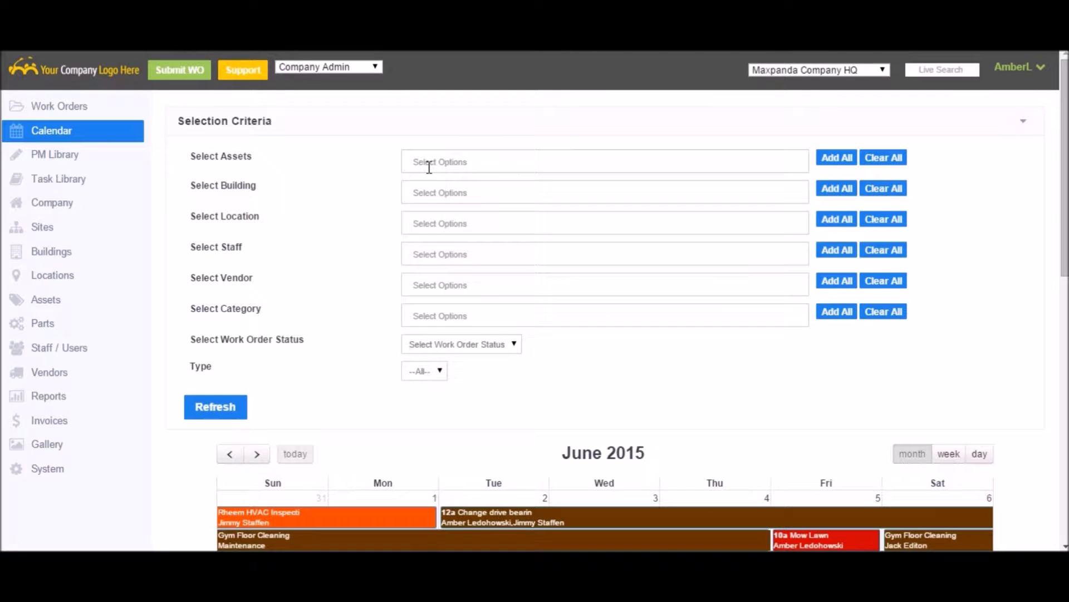
# Filter the calendar to the Sunset Hotel building and refresh to show its work orders
pyautogui.click(436, 195)
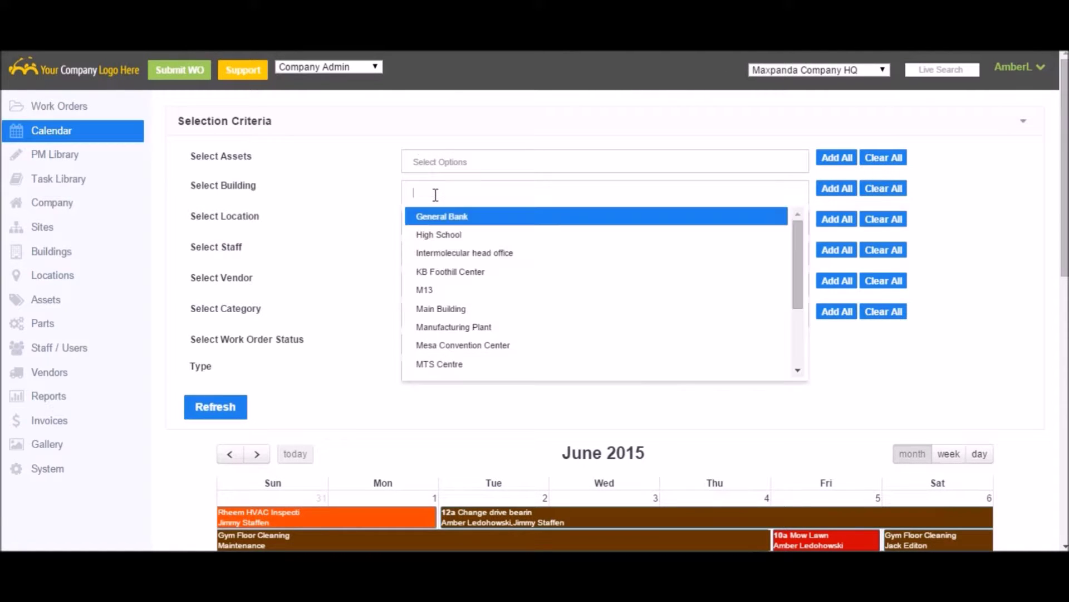
pyautogui.scroll(-2, 476, 298)
pyautogui.click(489, 339)
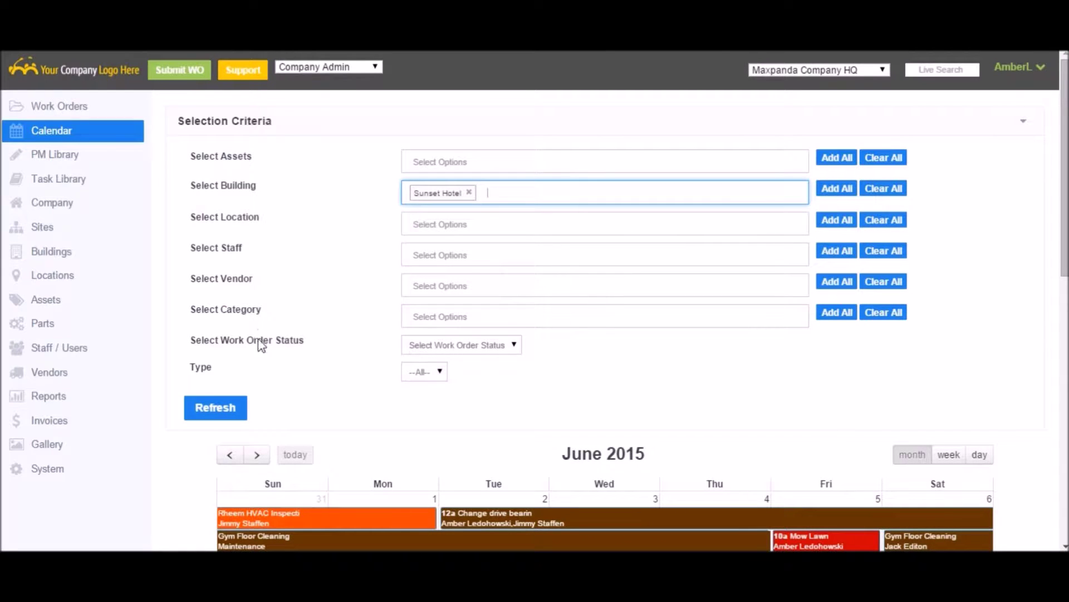
pyautogui.click(209, 419)
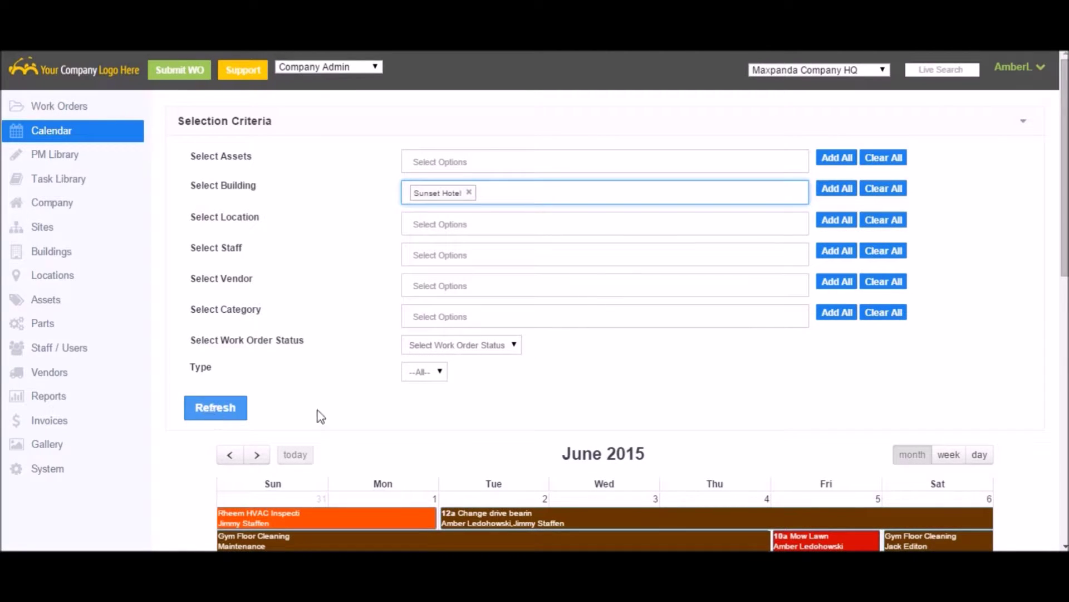
pyautogui.scroll(-5, 643, 372)
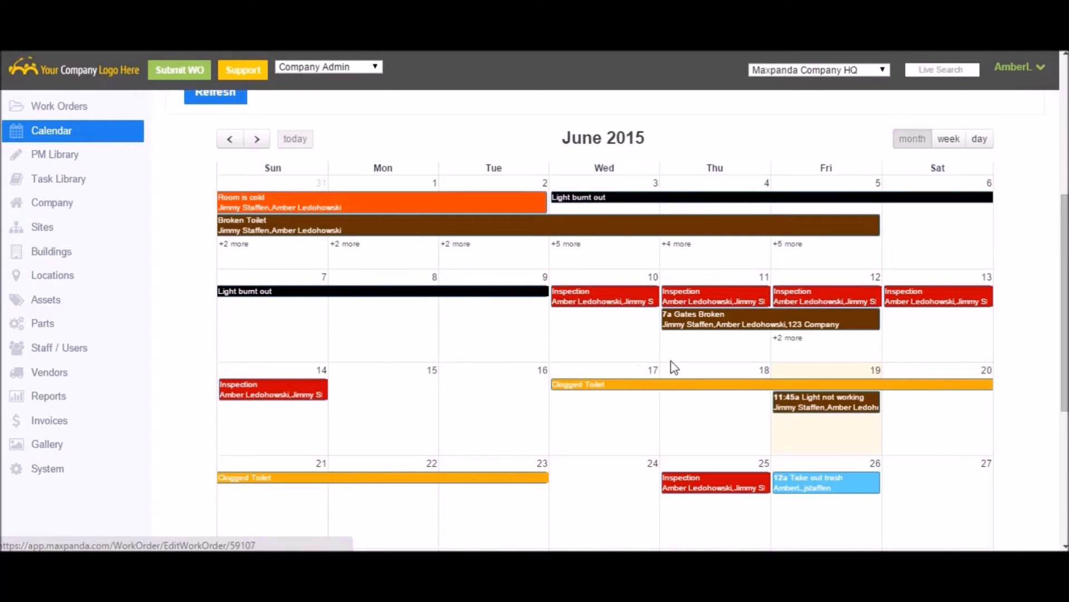
pyautogui.scroll(5, 539, 402)
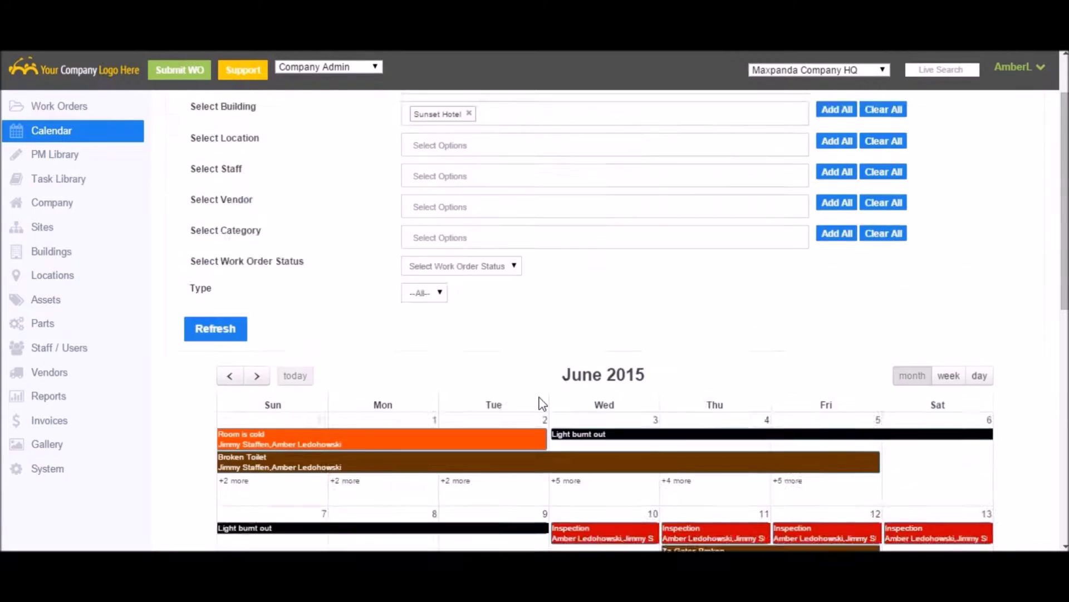
# Clear the building filter and refresh the calendar with Approved work order status only
pyautogui.click(883, 191)
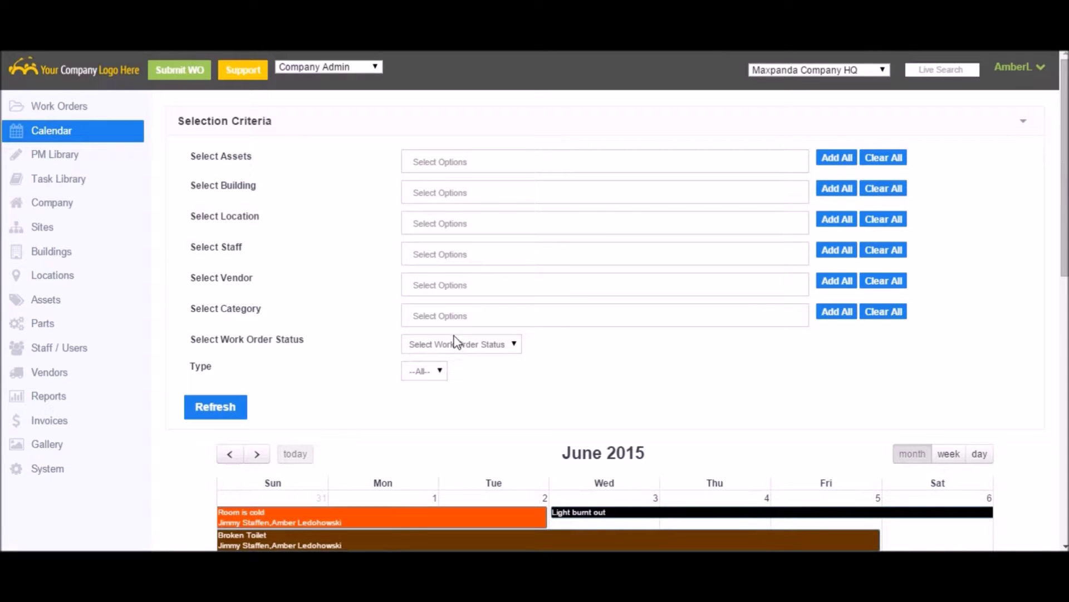
pyautogui.click(459, 344)
pyautogui.click(461, 382)
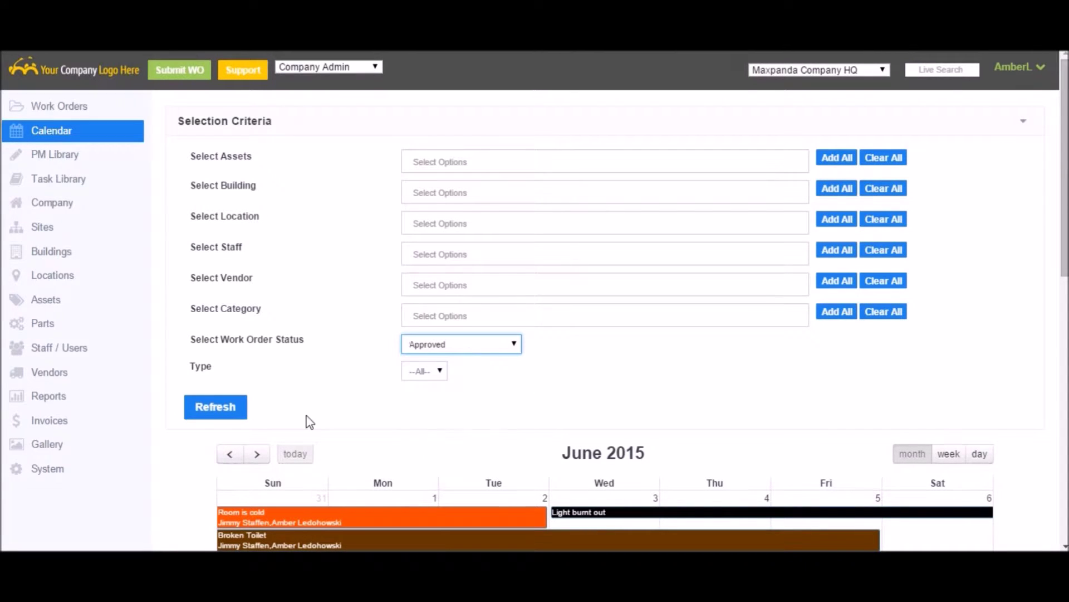
pyautogui.click(211, 409)
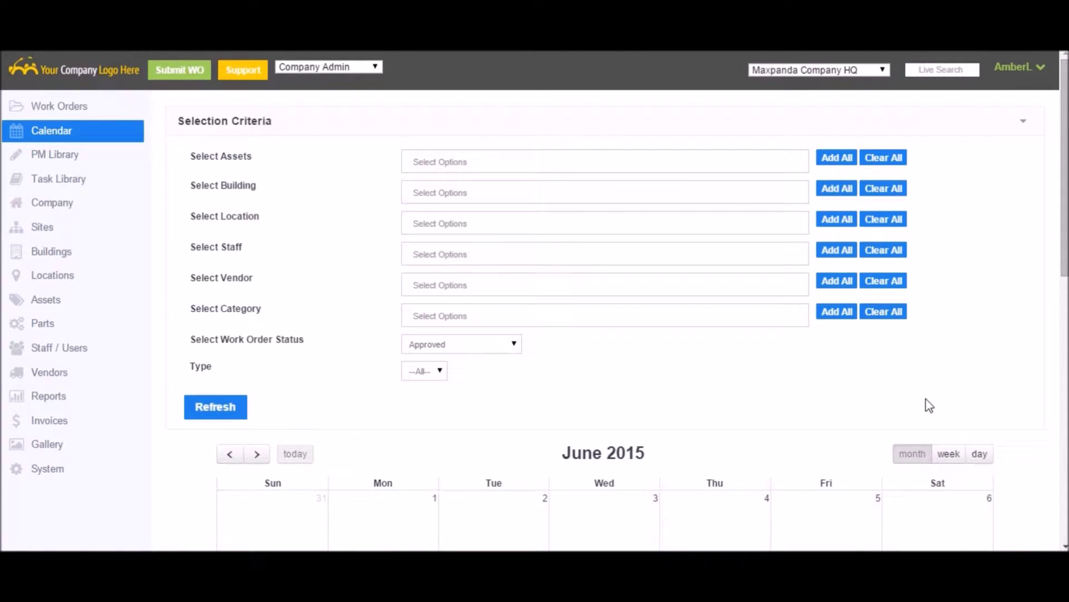
pyautogui.scroll(-8, 929, 405)
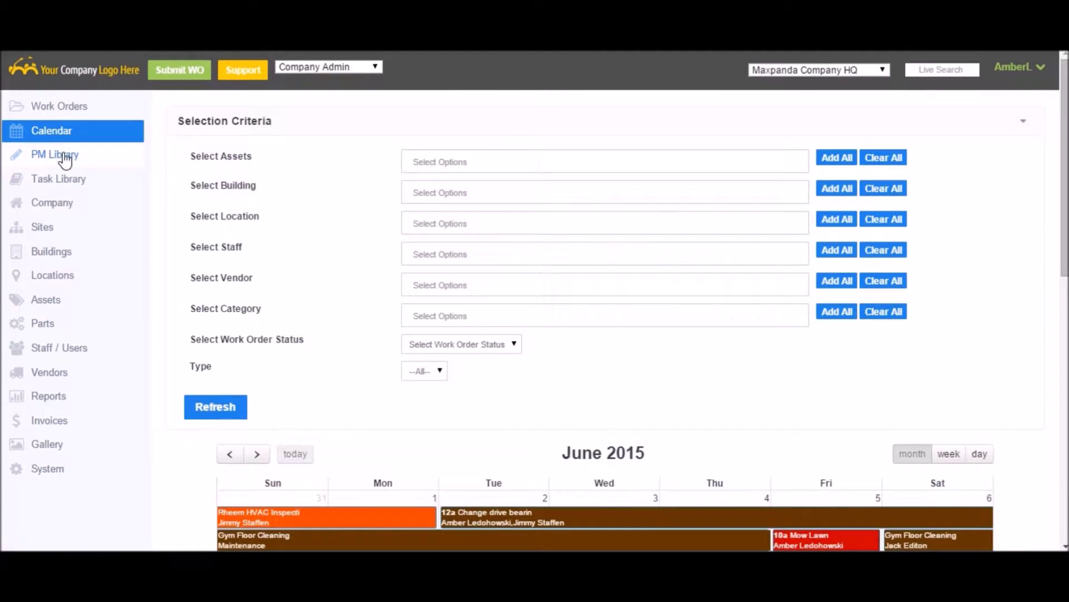
# Open View All under PM Library to list every PM schedule
pyautogui.moveTo(65, 156)
pyautogui.click(37, 178)
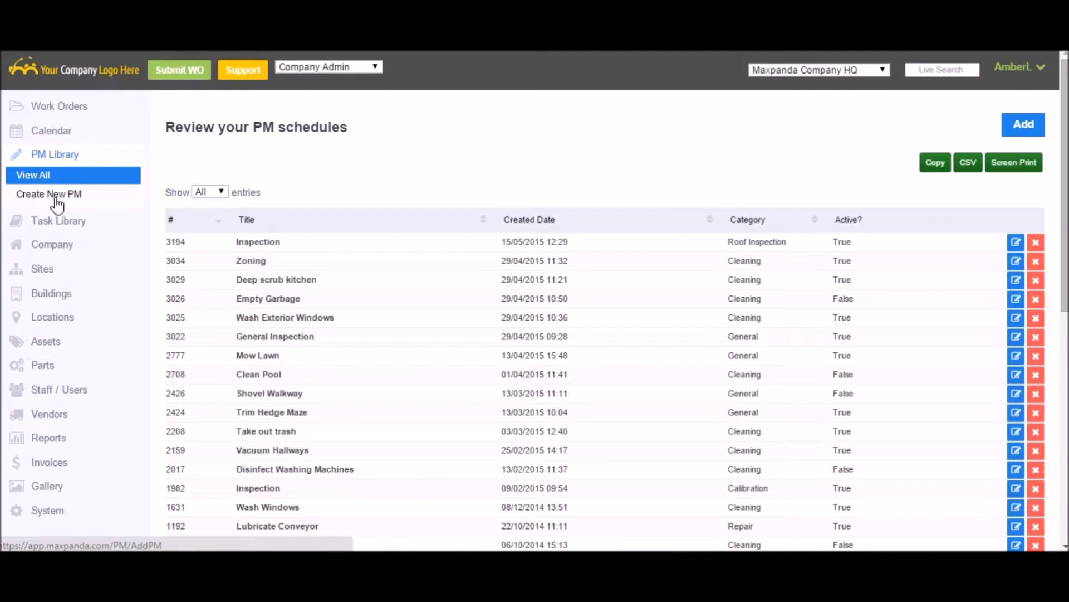
pyautogui.click(1016, 243)
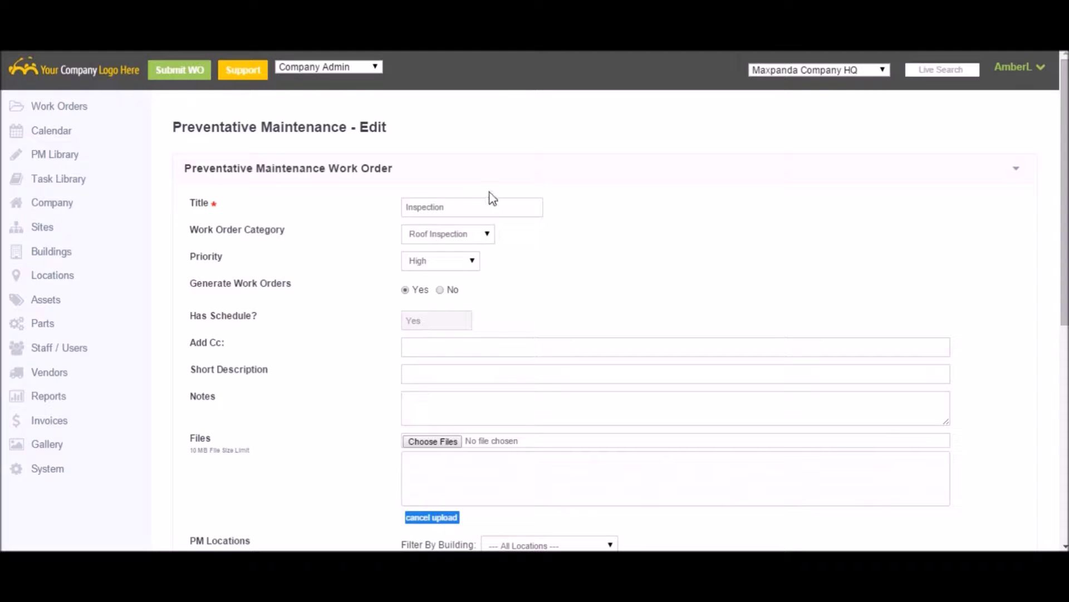
pyautogui.scroll(-1, 751, 258)
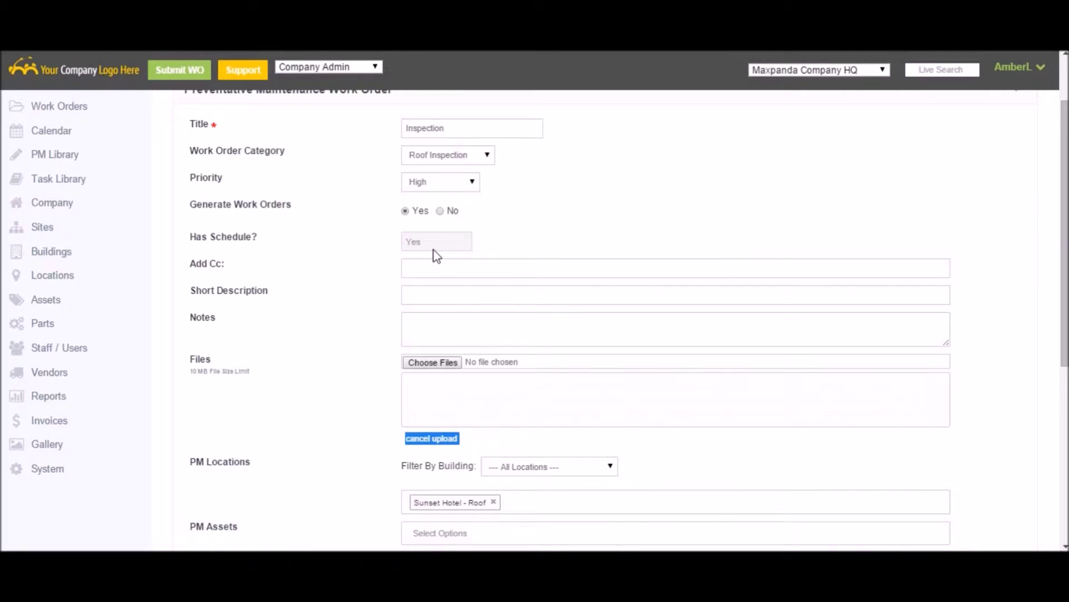
pyautogui.tripleClick(263, 206)
pyautogui.click(440, 211)
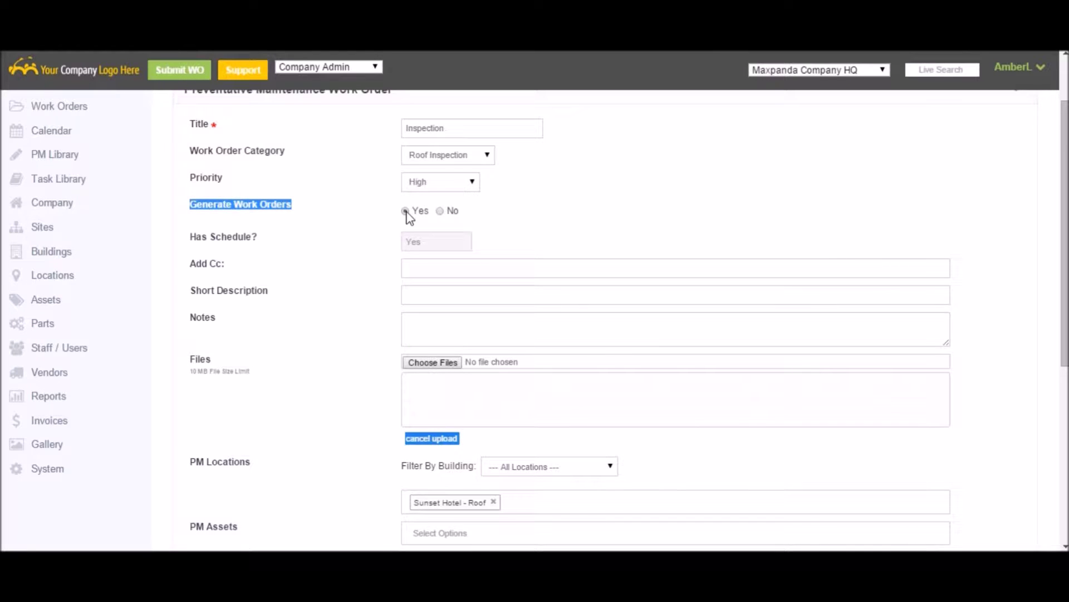
pyautogui.click(341, 240)
pyautogui.scroll(-1, 341, 240)
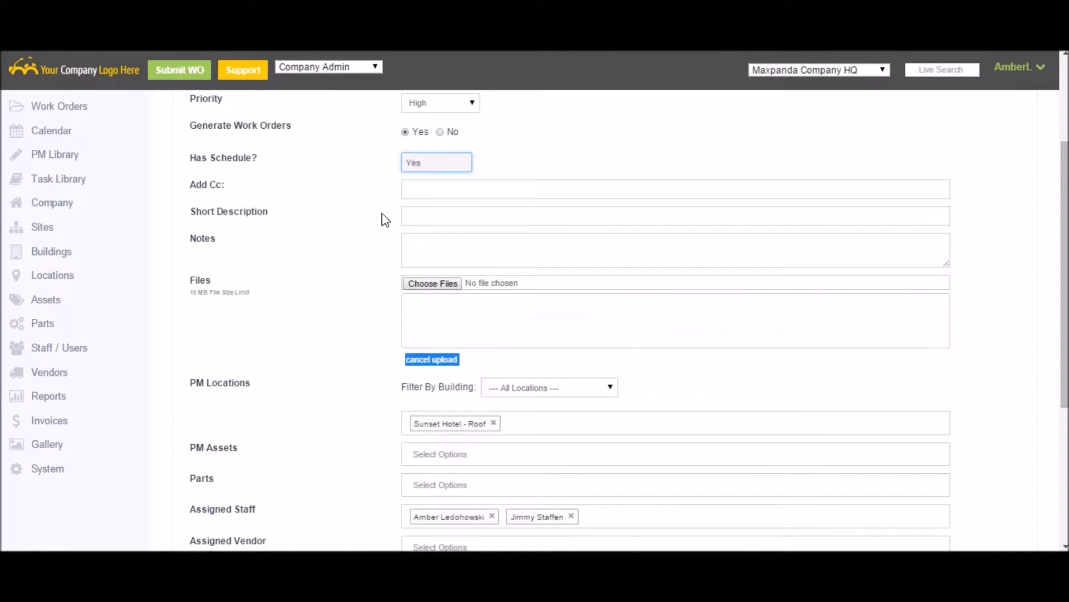
pyautogui.click(435, 187)
pyautogui.click(433, 219)
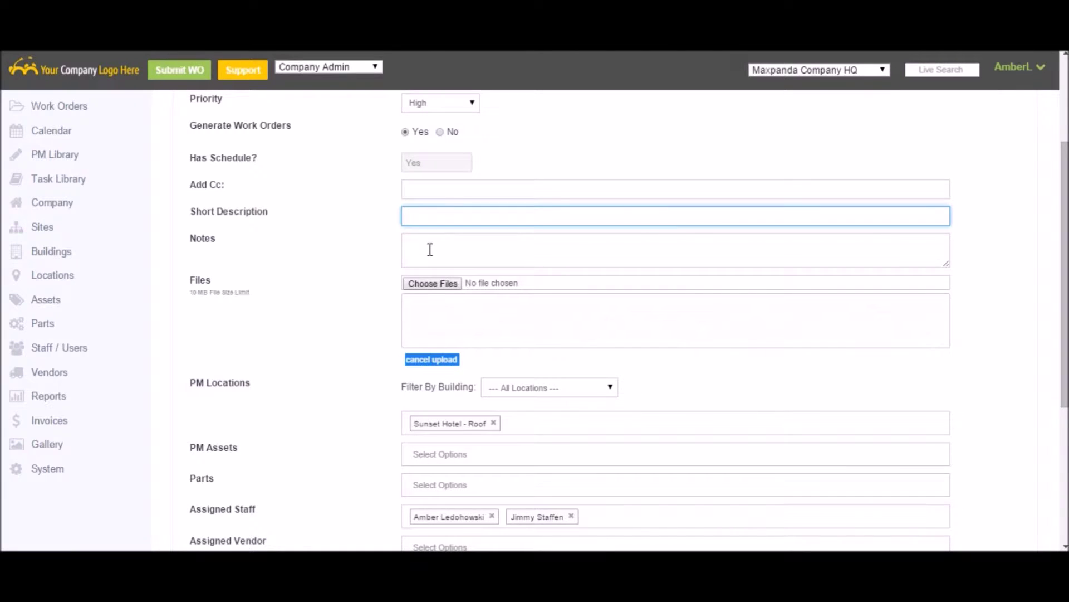
pyautogui.click(430, 249)
pyautogui.scroll(-1, 430, 249)
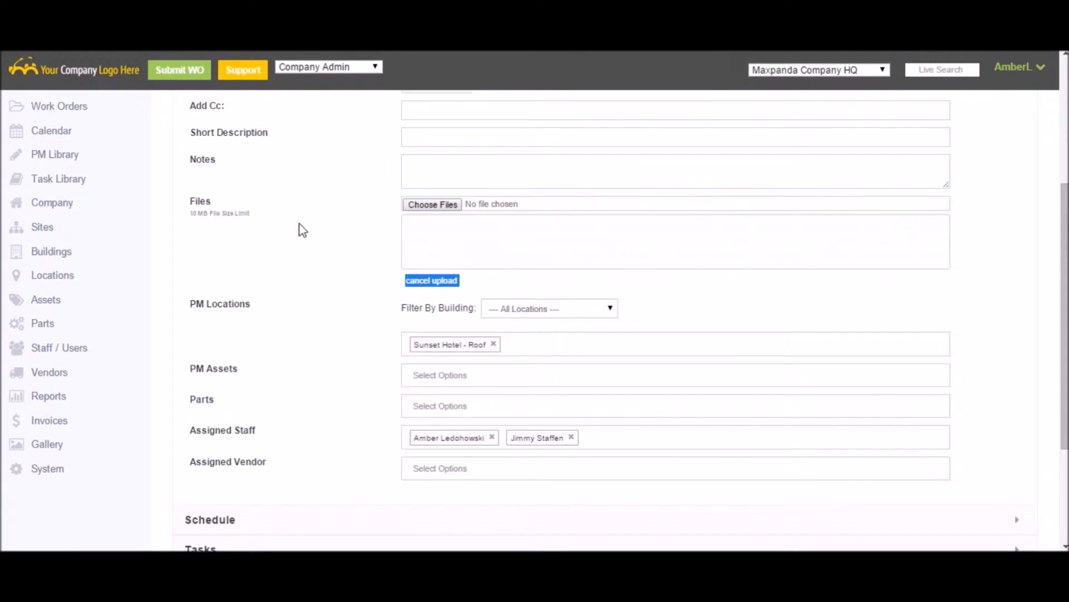
pyautogui.scroll(-2, 302, 230)
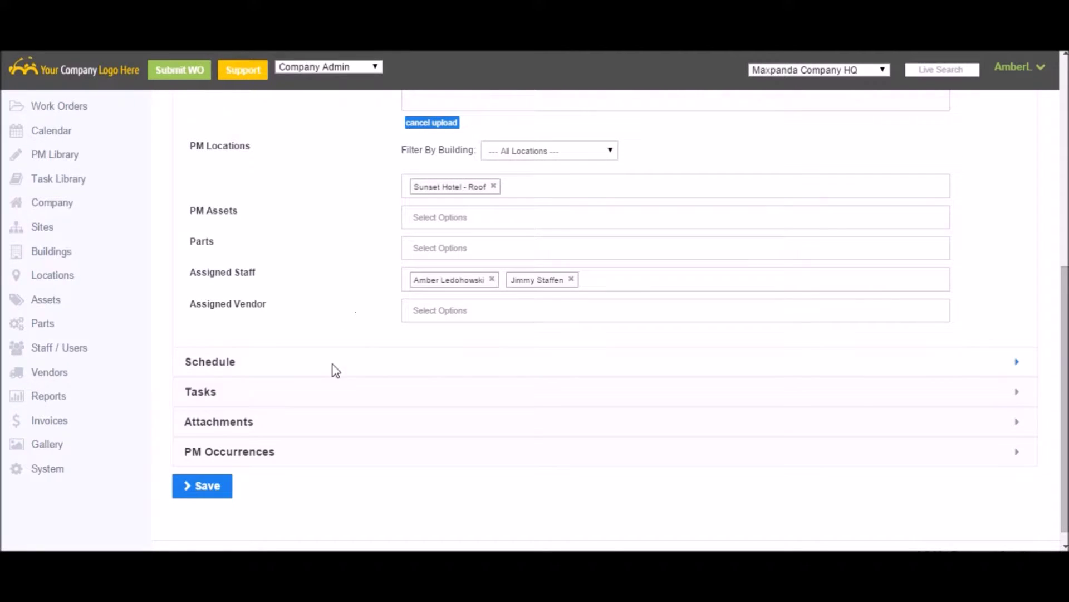
pyautogui.scroll(-1, 265, 334)
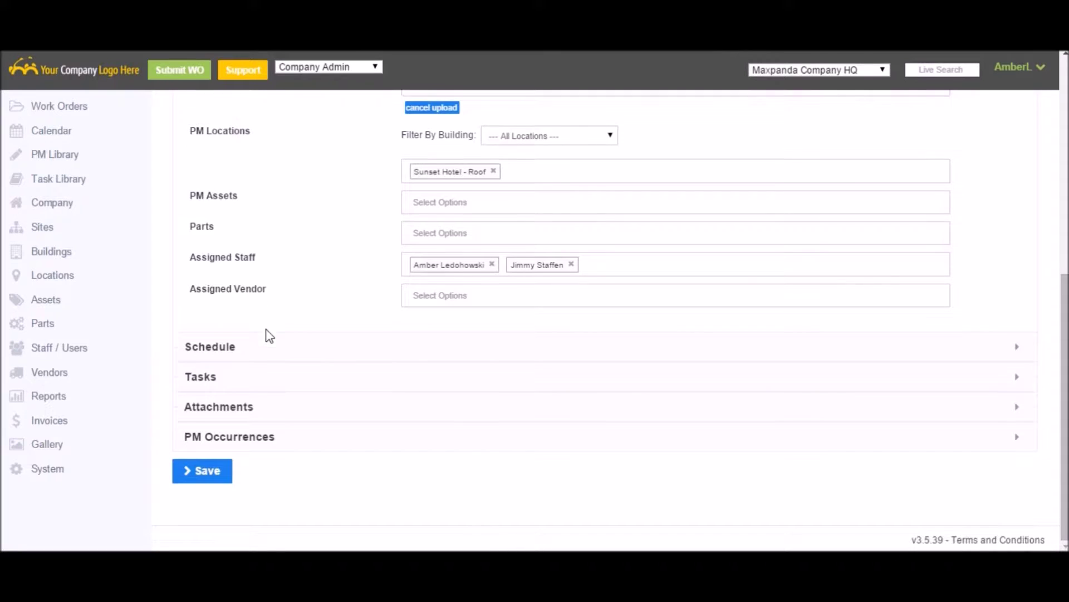
pyautogui.click(253, 346)
# Try the Daily recurrence with every weekday, then switch to Weekly and edit its interval
pyautogui.scroll(-4, 447, 263)
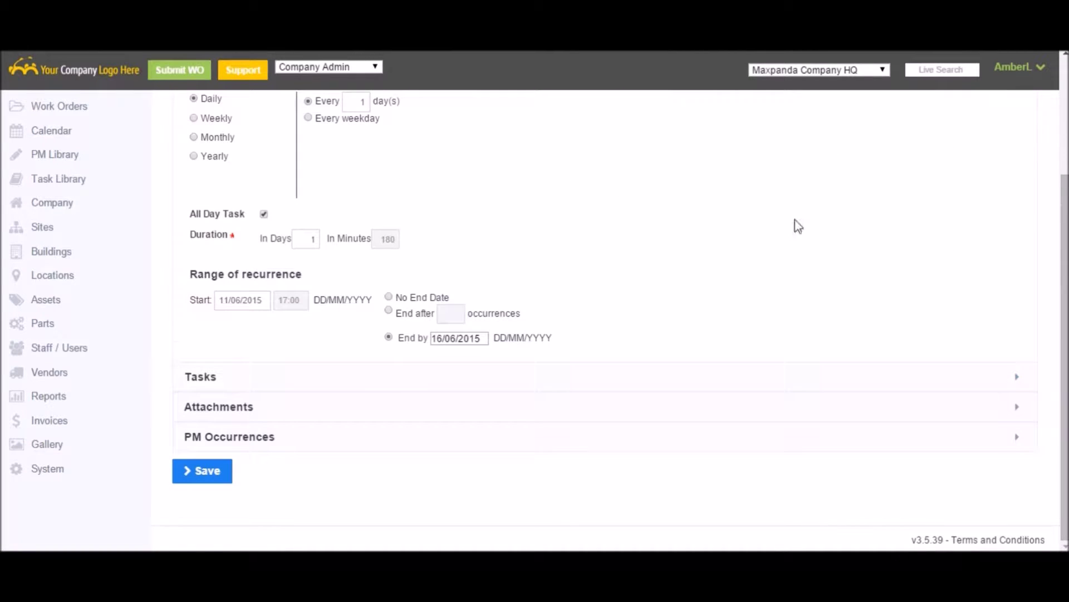
pyautogui.scroll(1, 797, 224)
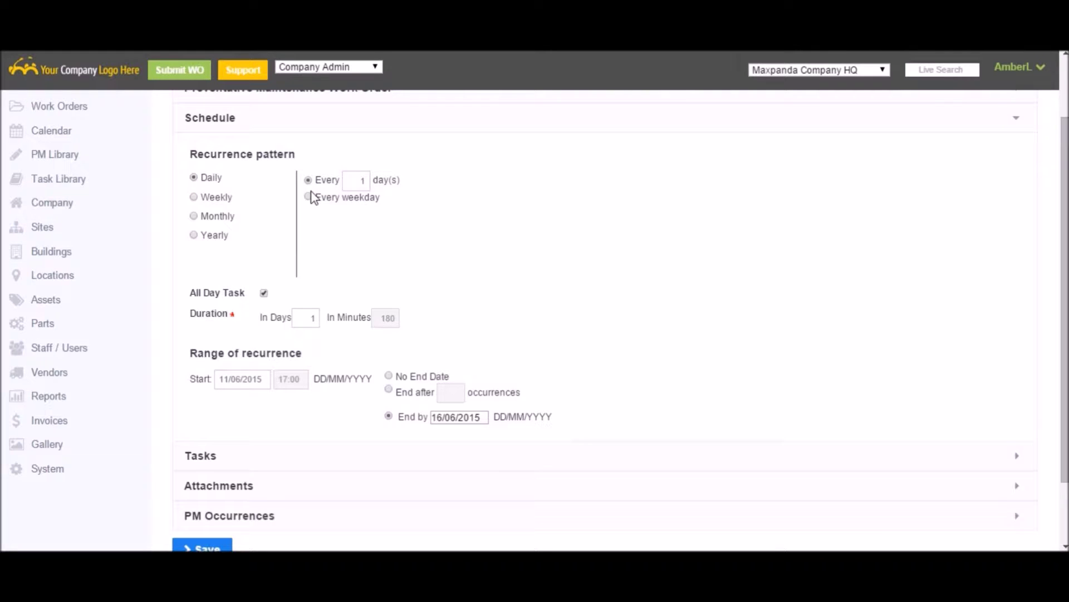
pyautogui.doubleClick(350, 181)
pyautogui.click(309, 198)
pyautogui.click(195, 197)
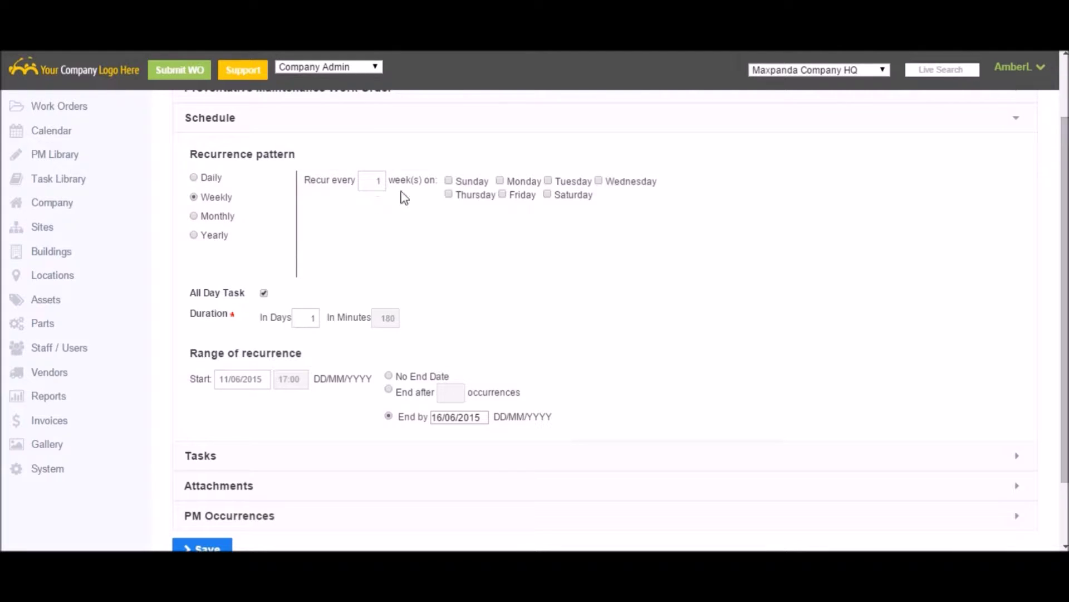
pyautogui.doubleClick(371, 181)
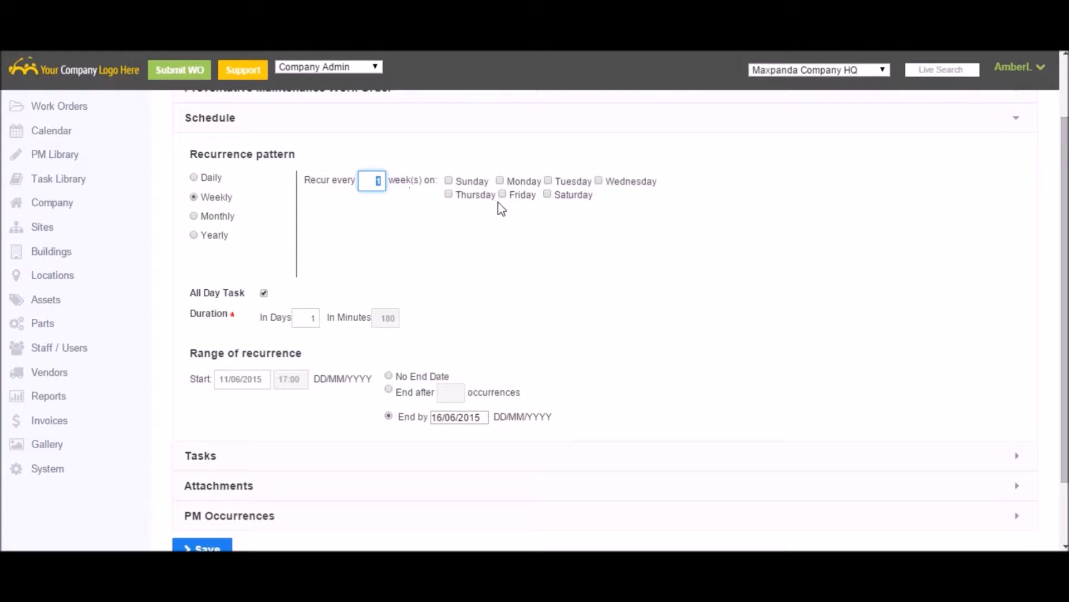
pyautogui.click(195, 226)
# Try the Monthly recurrence on a fixed day, then on an nth Monday of the month
pyautogui.click(193, 217)
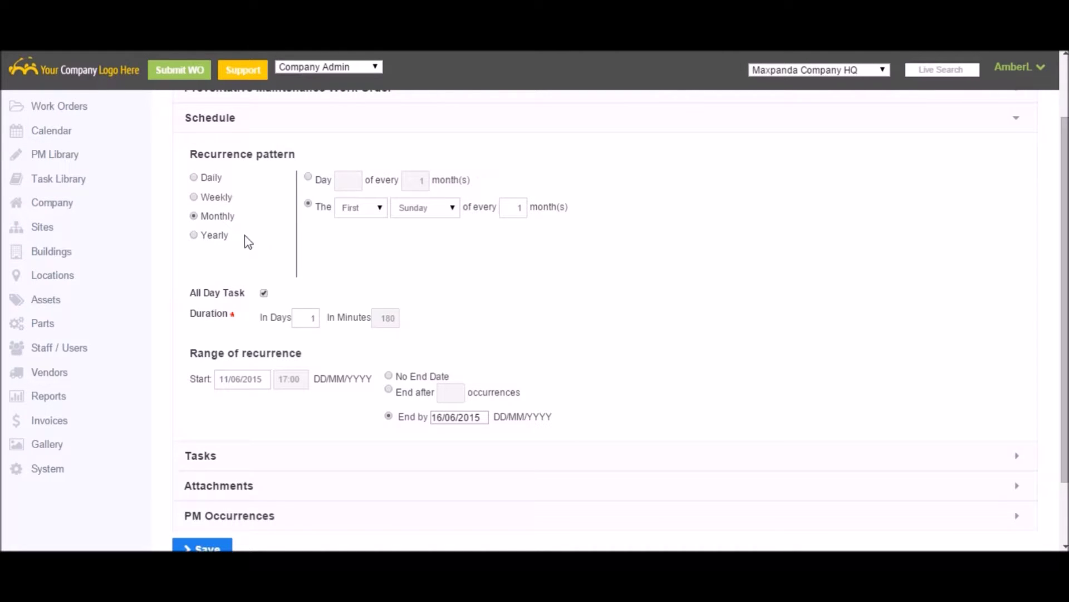
pyautogui.click(340, 179)
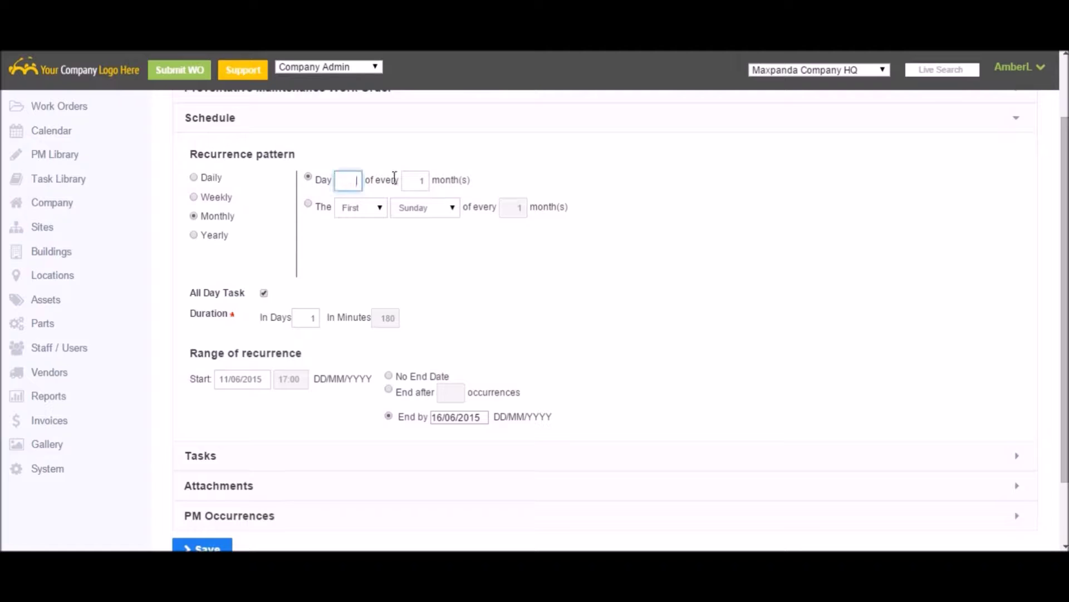
pyautogui.click(422, 180)
pyautogui.click(308, 204)
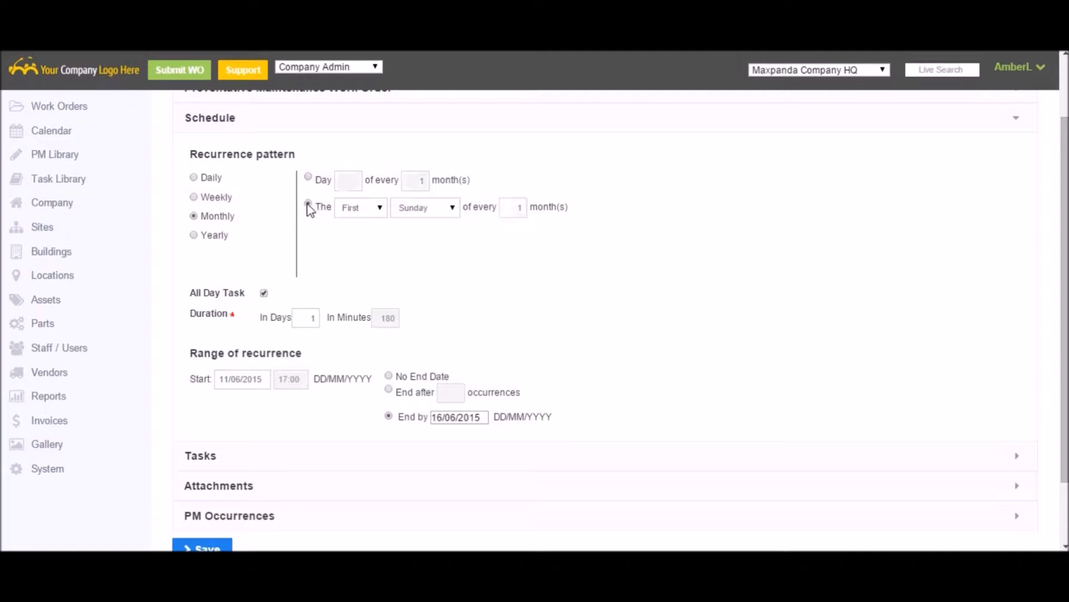
pyautogui.click(430, 216)
pyautogui.click(431, 235)
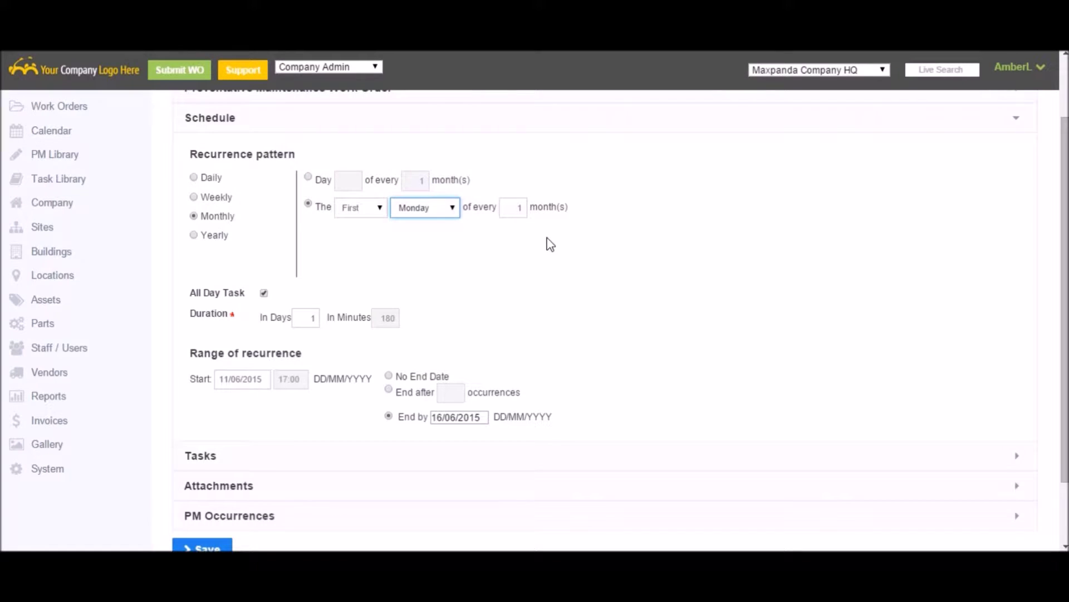
# Make the schedule repeat yearly on the first Sunday of January
pyautogui.click(195, 236)
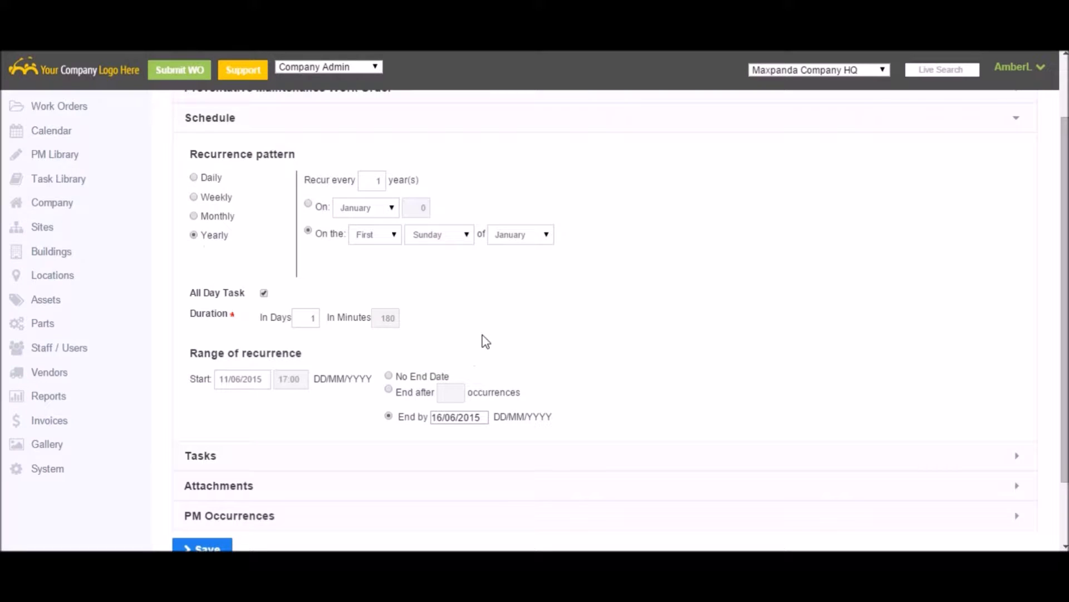
pyautogui.click(310, 205)
pyautogui.click(382, 208)
pyautogui.click(382, 234)
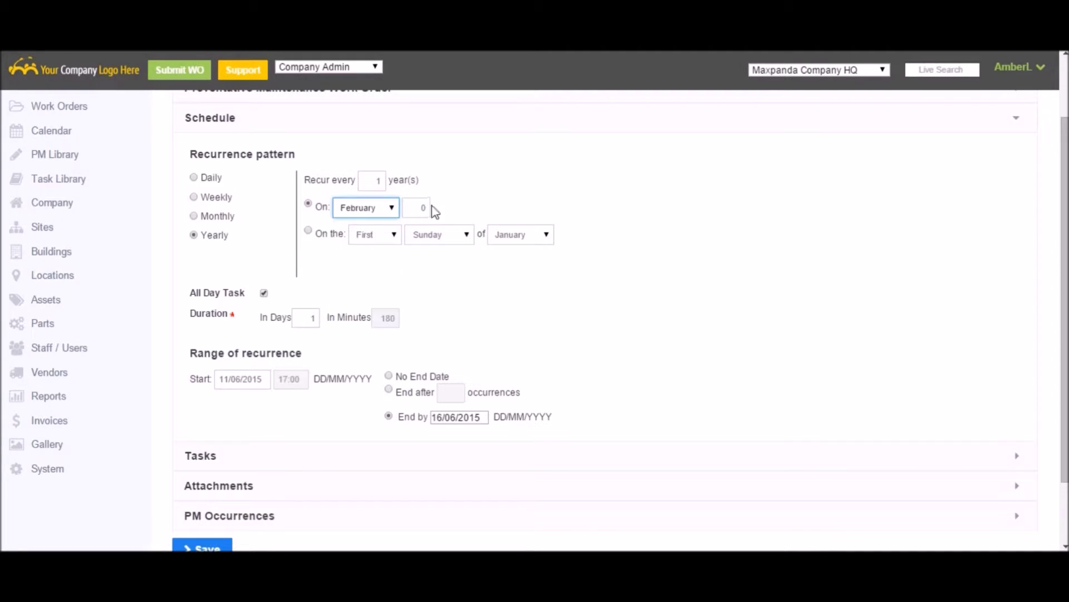
pyautogui.click(308, 231)
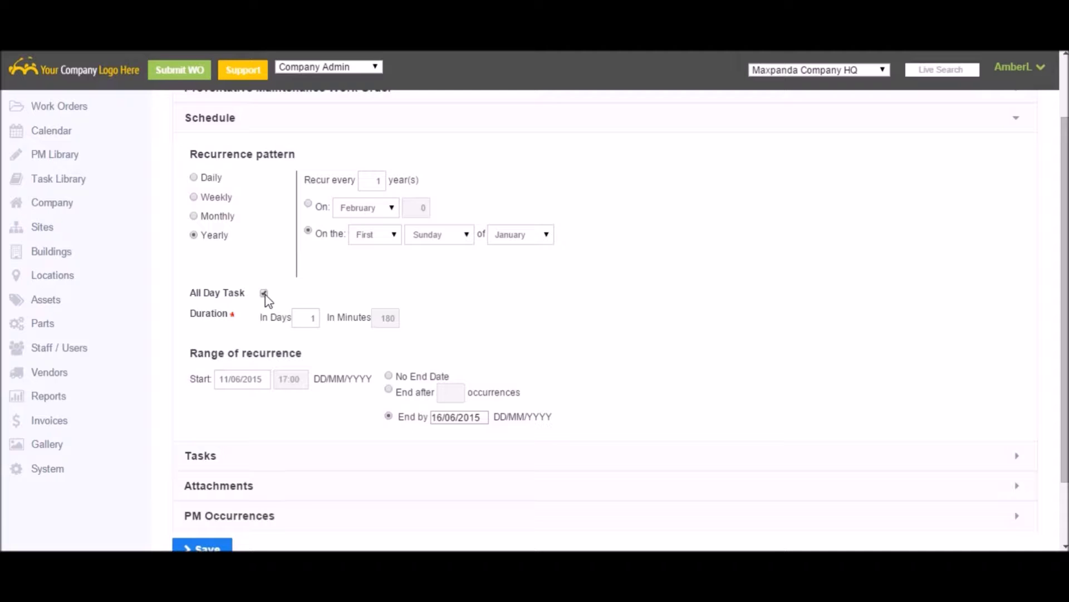
# Turn off All Day Task and give the schedule a 180-minute duration
pyautogui.doubleClick(307, 317)
pyautogui.click(264, 292)
pyautogui.click(382, 319)
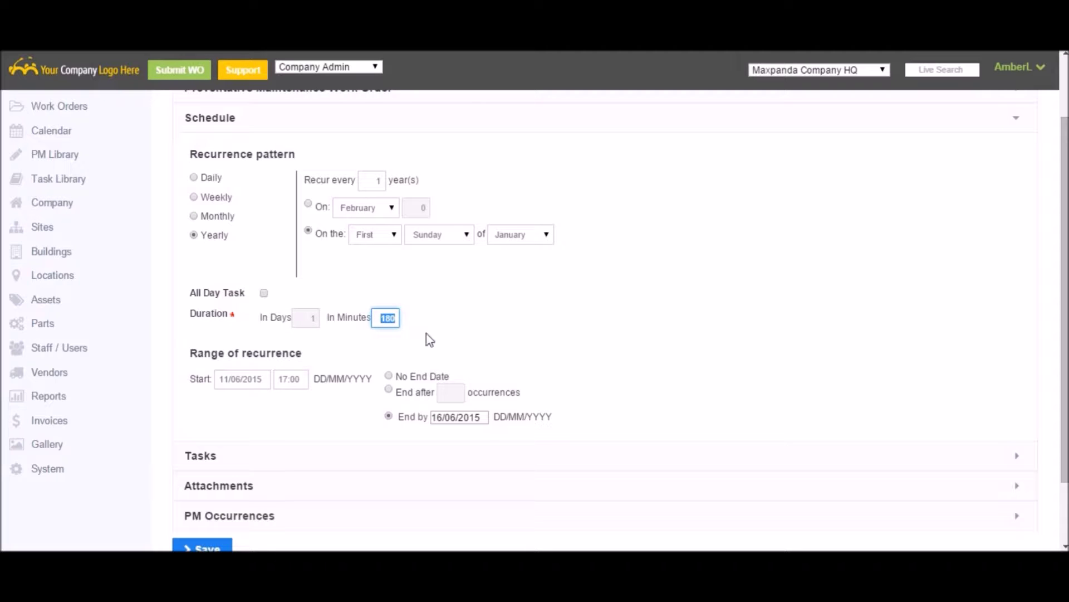
# Check the start date 11/06/2015 and 17:00 start time in the calendar picker
pyautogui.click(244, 382)
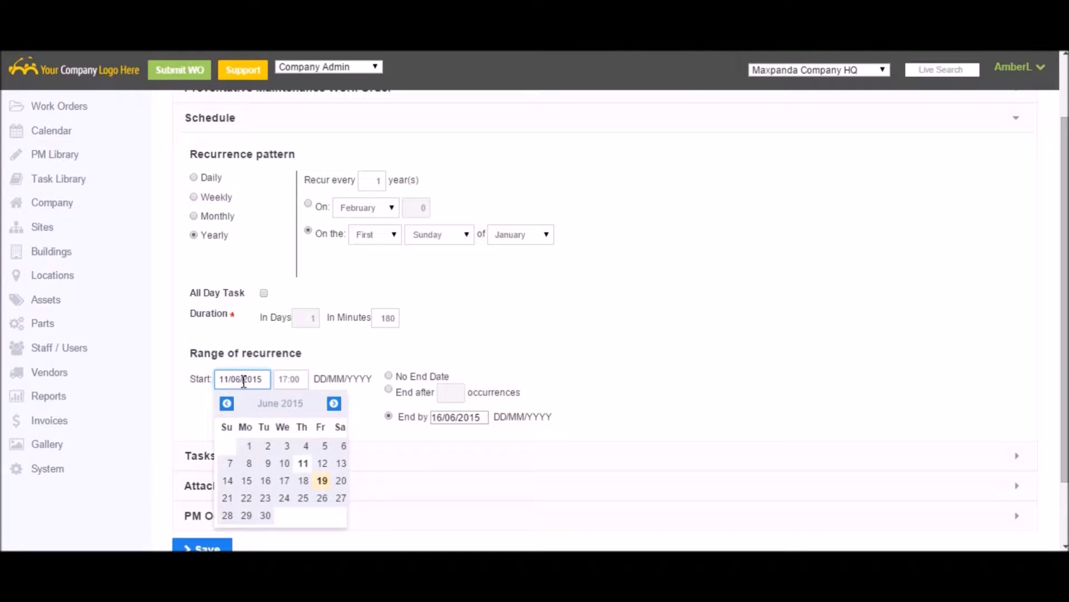
pyautogui.click(305, 378)
pyautogui.click(620, 343)
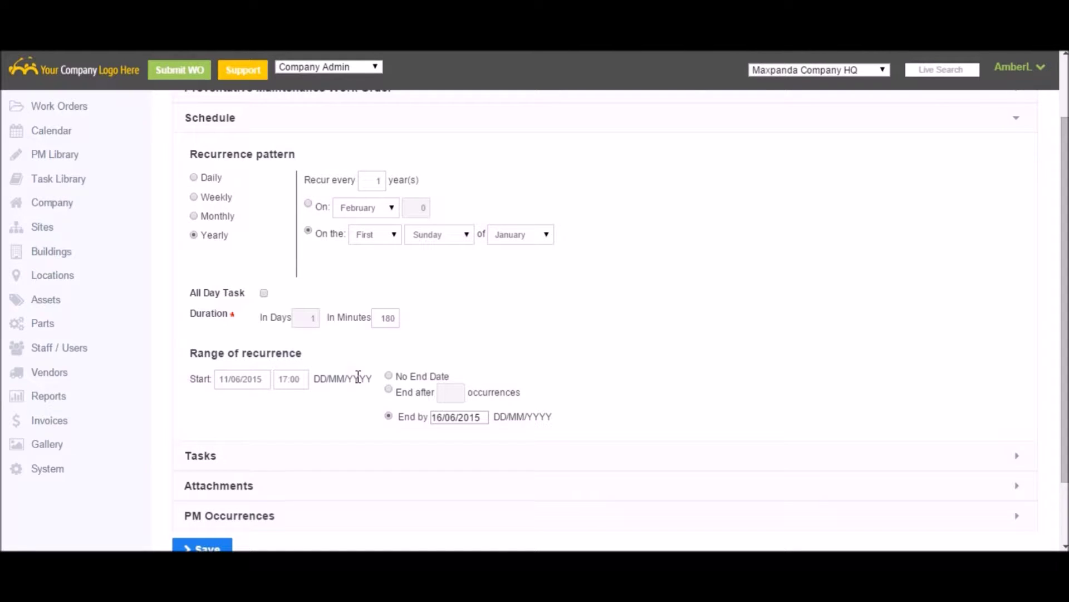
# Try No End Date and End after 5 occurrences, then return to End by 16/06/2015
pyautogui.click(389, 376)
pyautogui.click(389, 390)
pyautogui.click(459, 393)
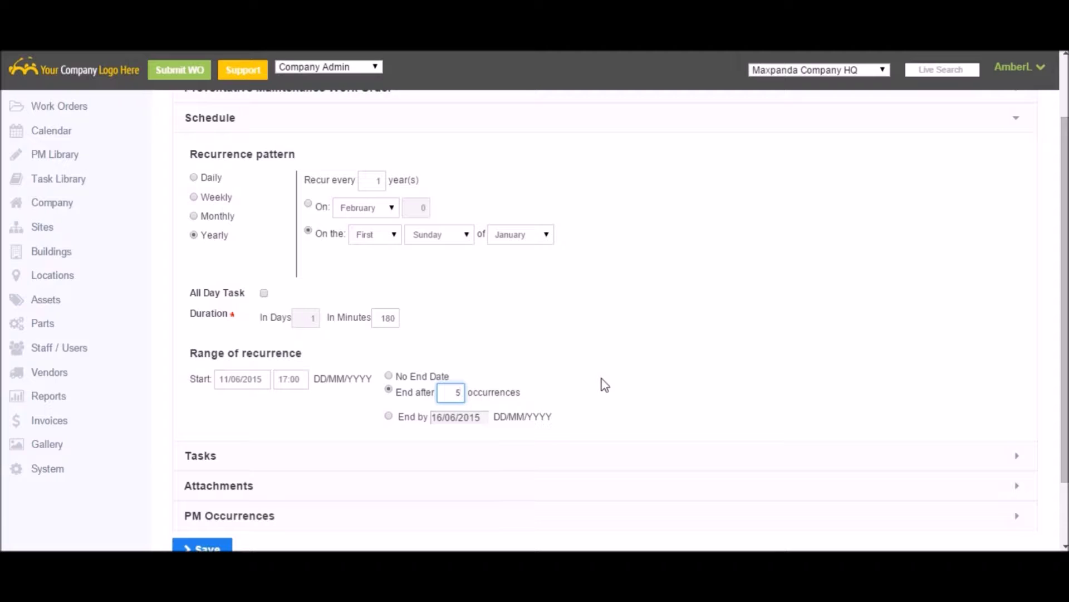
pyautogui.click(389, 417)
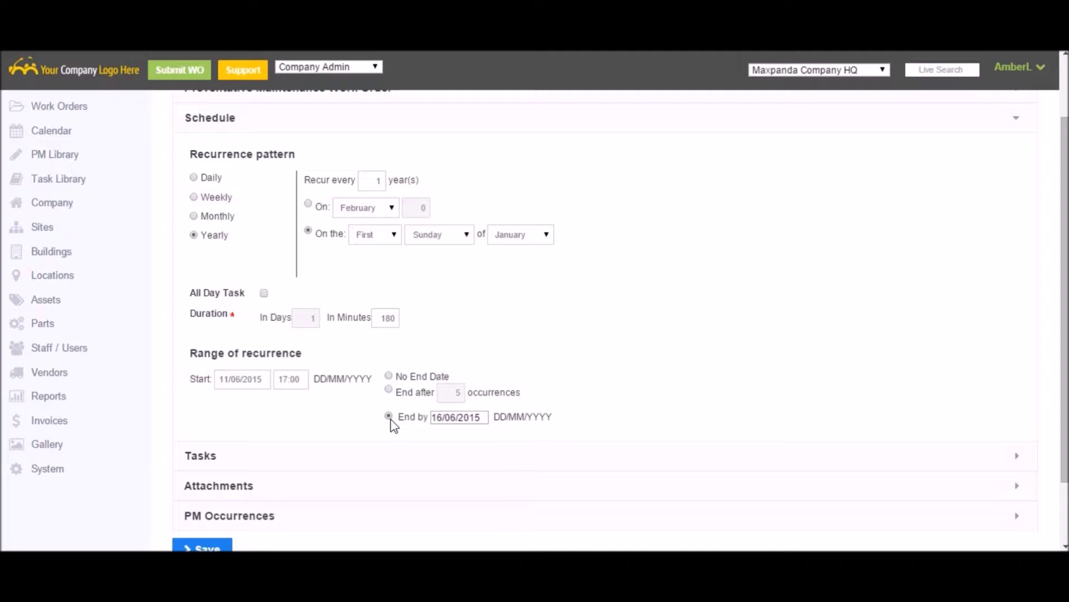
# Expand Tasks, Attachments and PM Occurrences to view the ten Processed occurrences
pyautogui.click(419, 463)
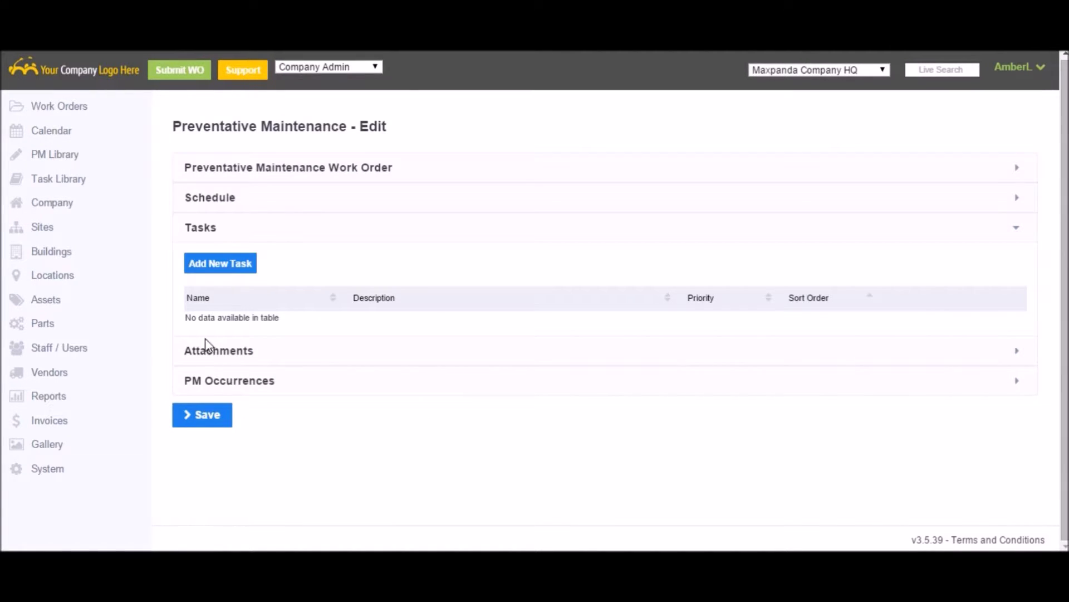
pyautogui.click(288, 359)
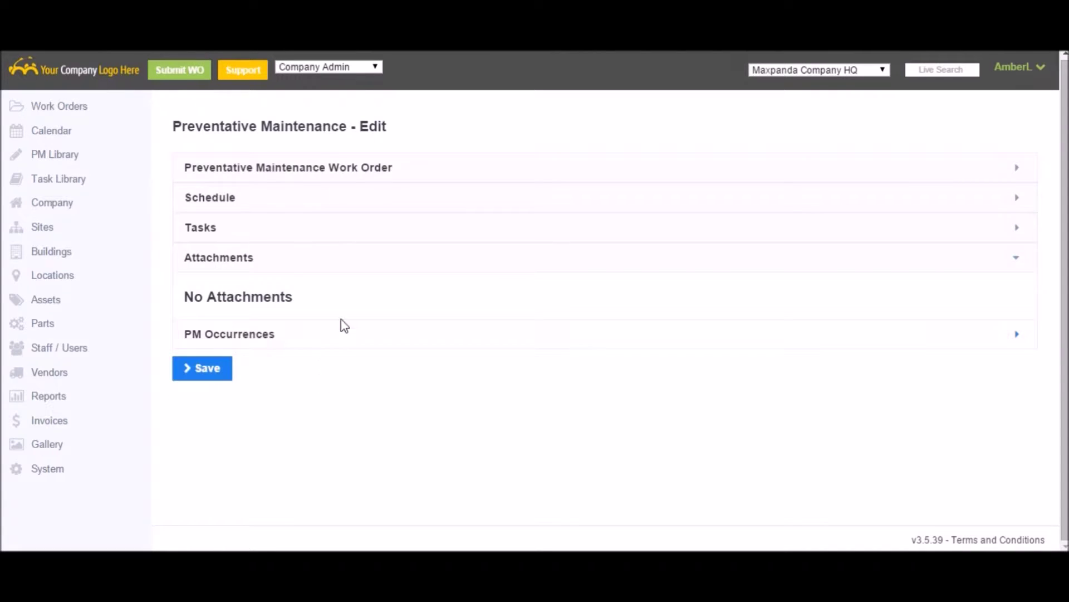
pyautogui.click(273, 341)
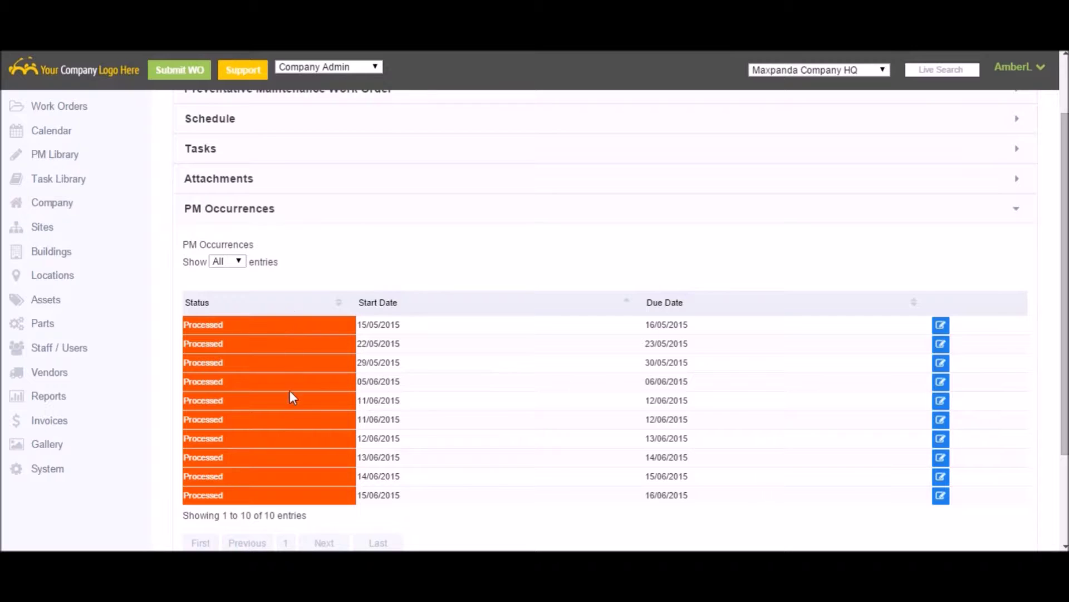
pyautogui.scroll(-2, 294, 434)
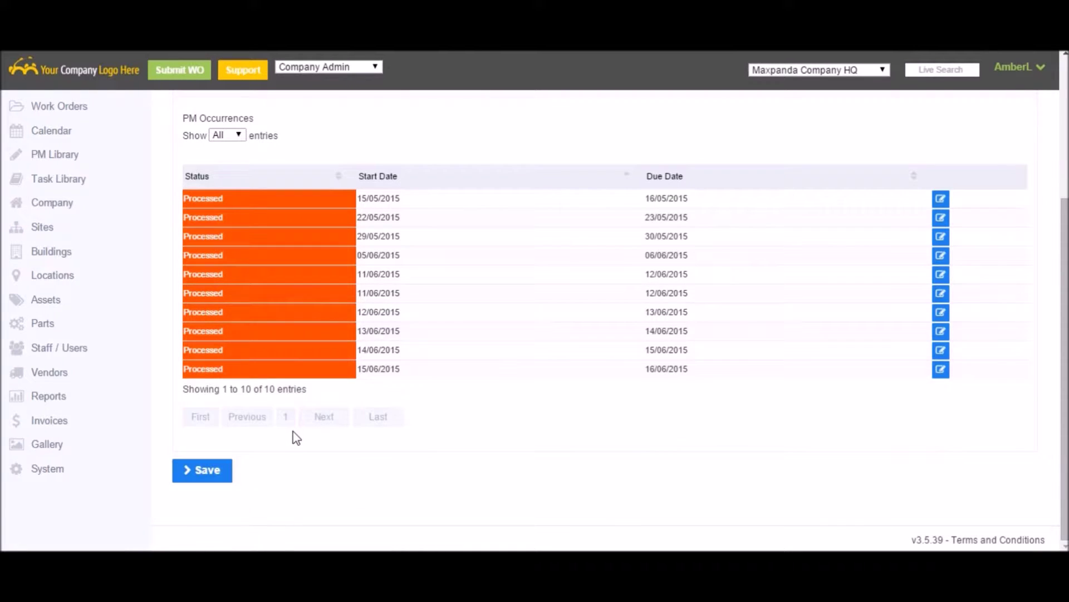